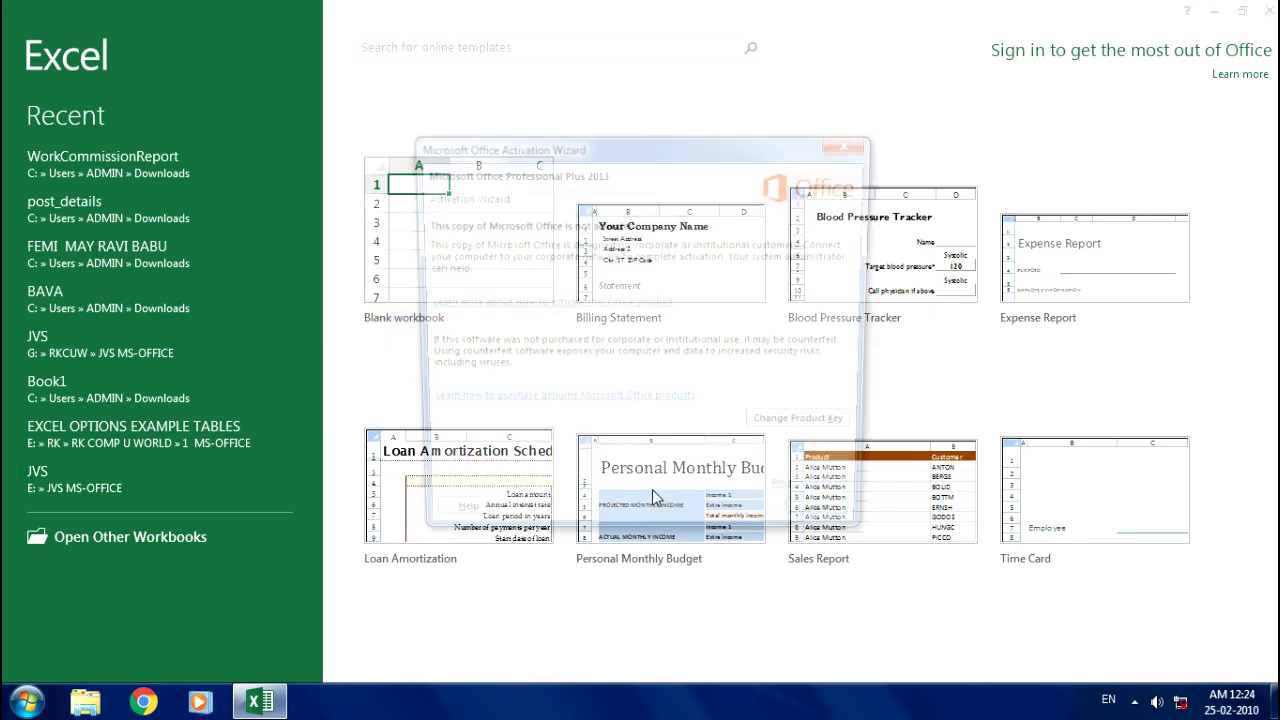
Dismiss the activation wizard and create a blank workbook
click(851, 143)
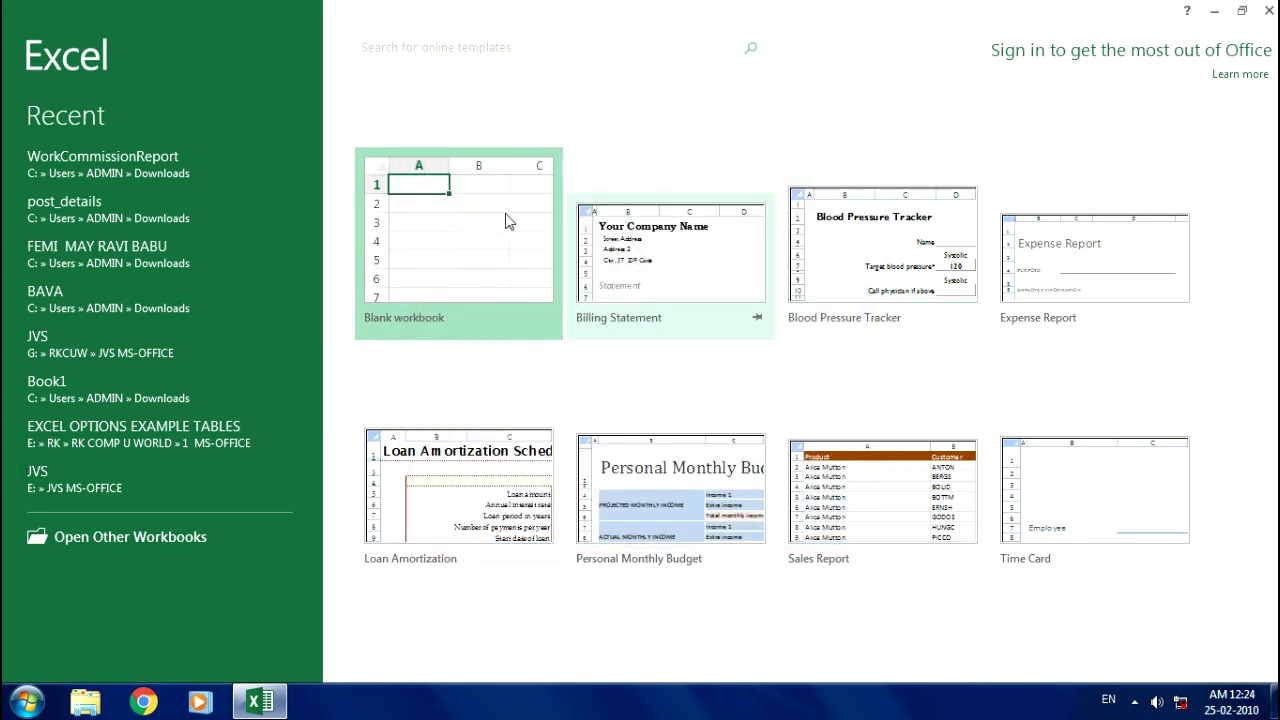
click(444, 271)
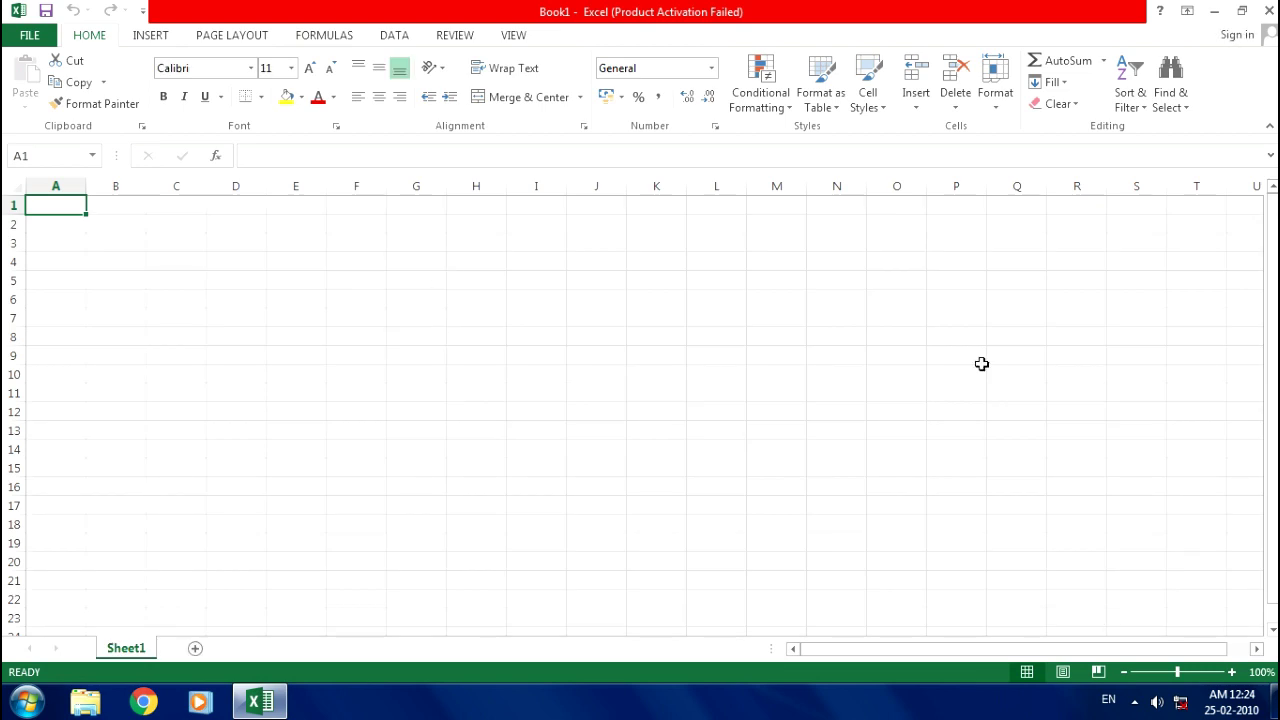
click(440, 413)
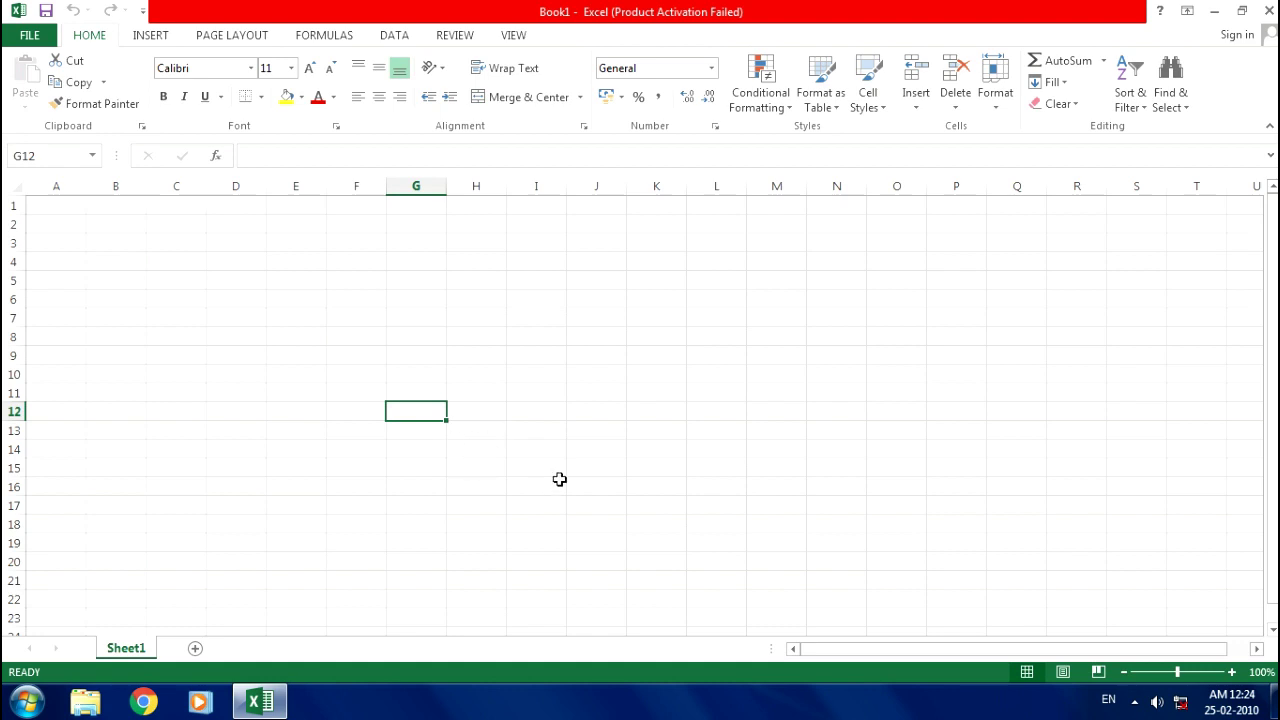
Enter the column headings ENO, ENAME and SALARY in cells A1 to C1
ctrl+scroll(559, 479, up, 12)
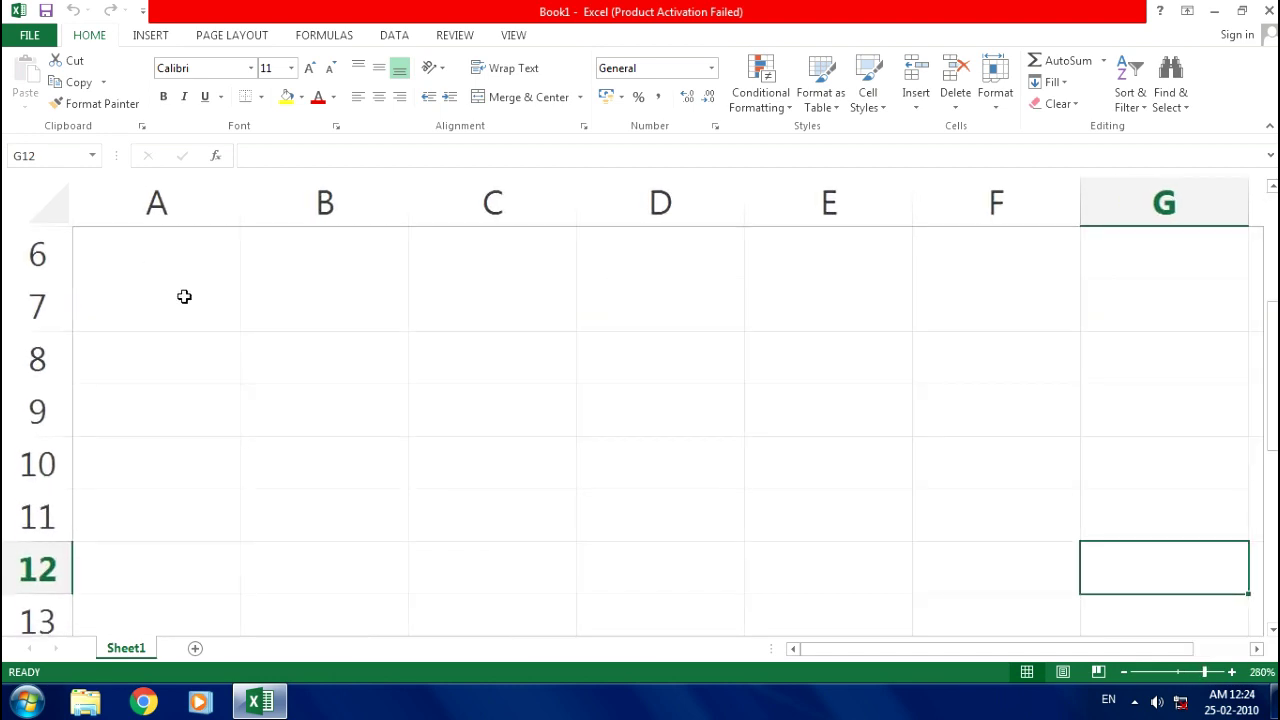
scroll(217, 309, up, 2)
click(185, 262)
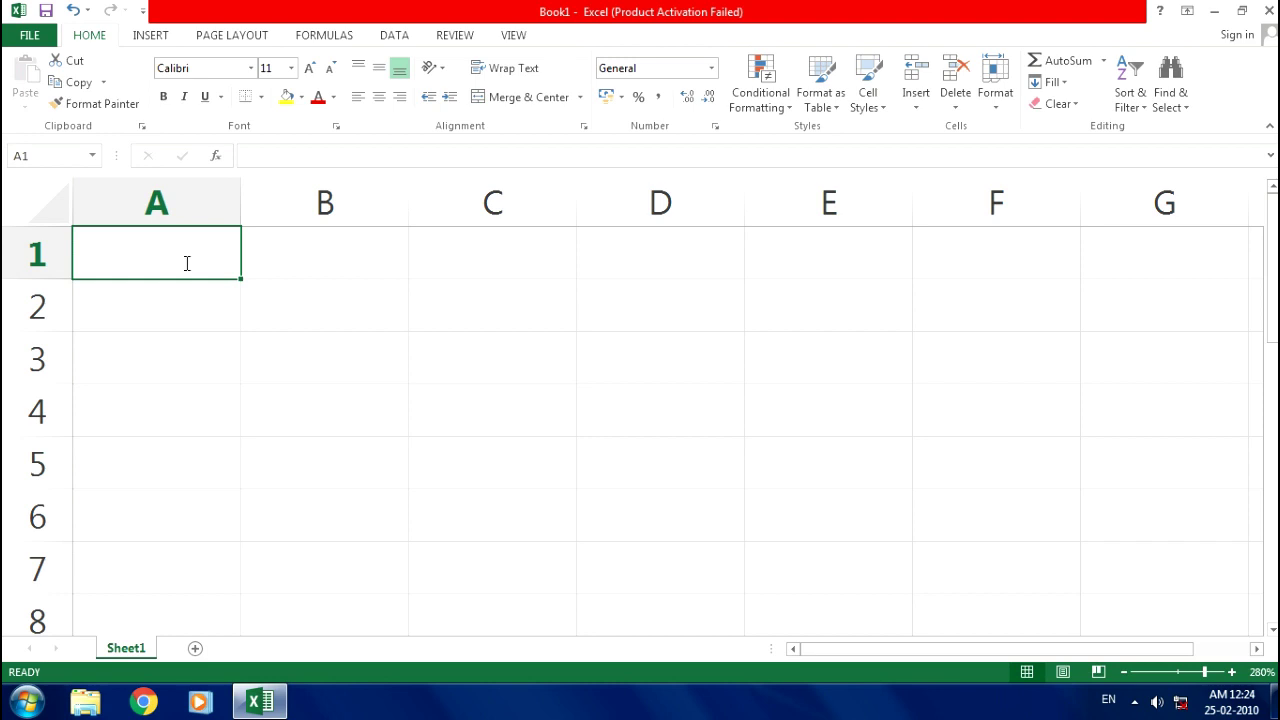
text(ENO)
key(Tab)
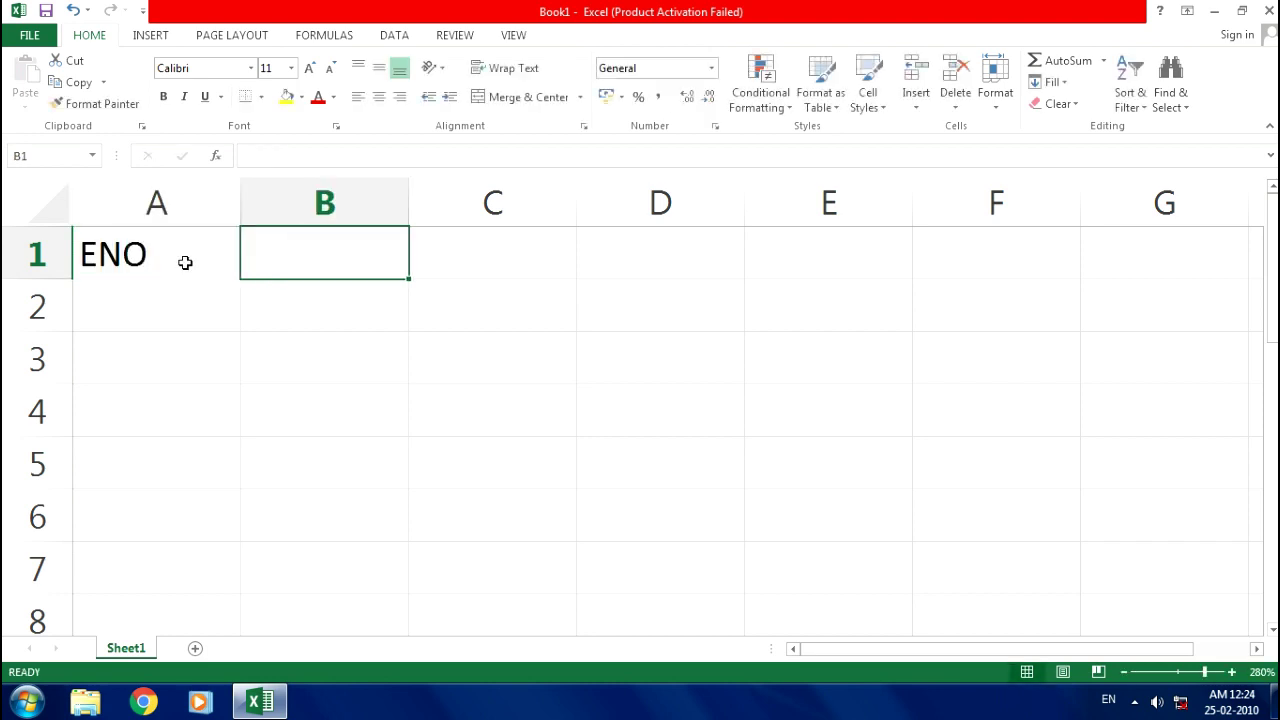
text(ENAME)
key(Tab)
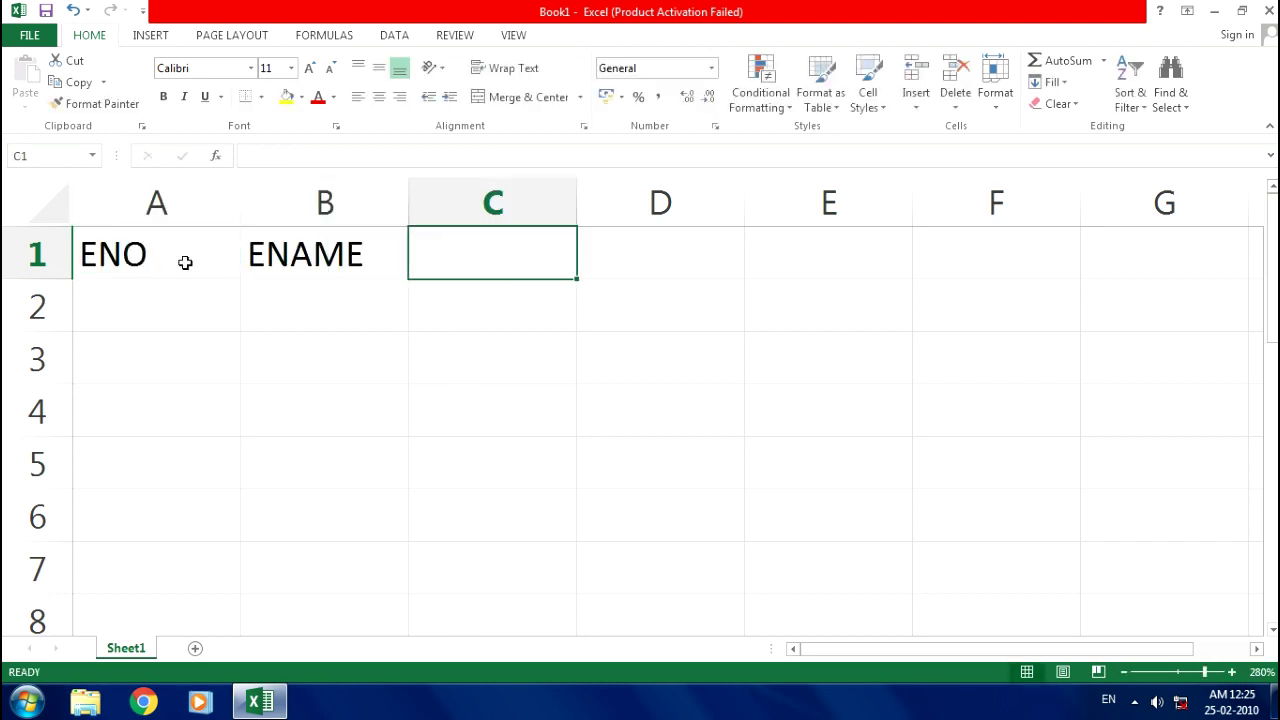
text(SALARY)
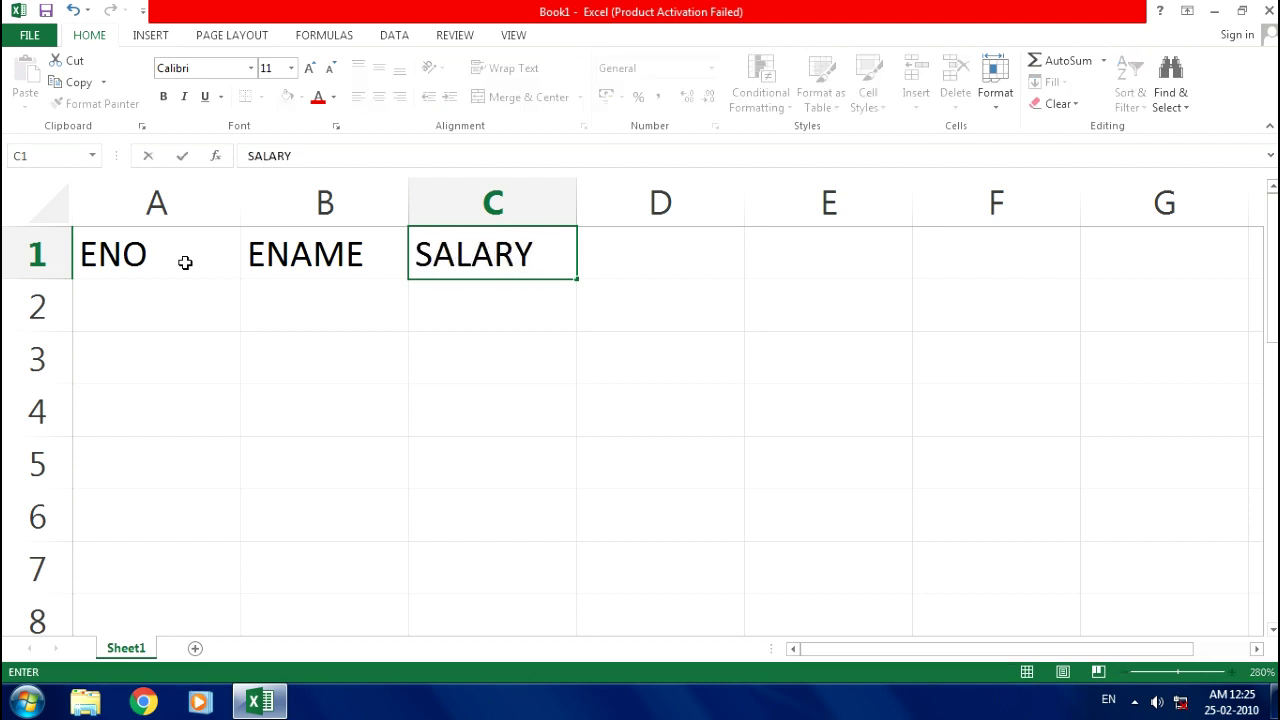
key(Return)
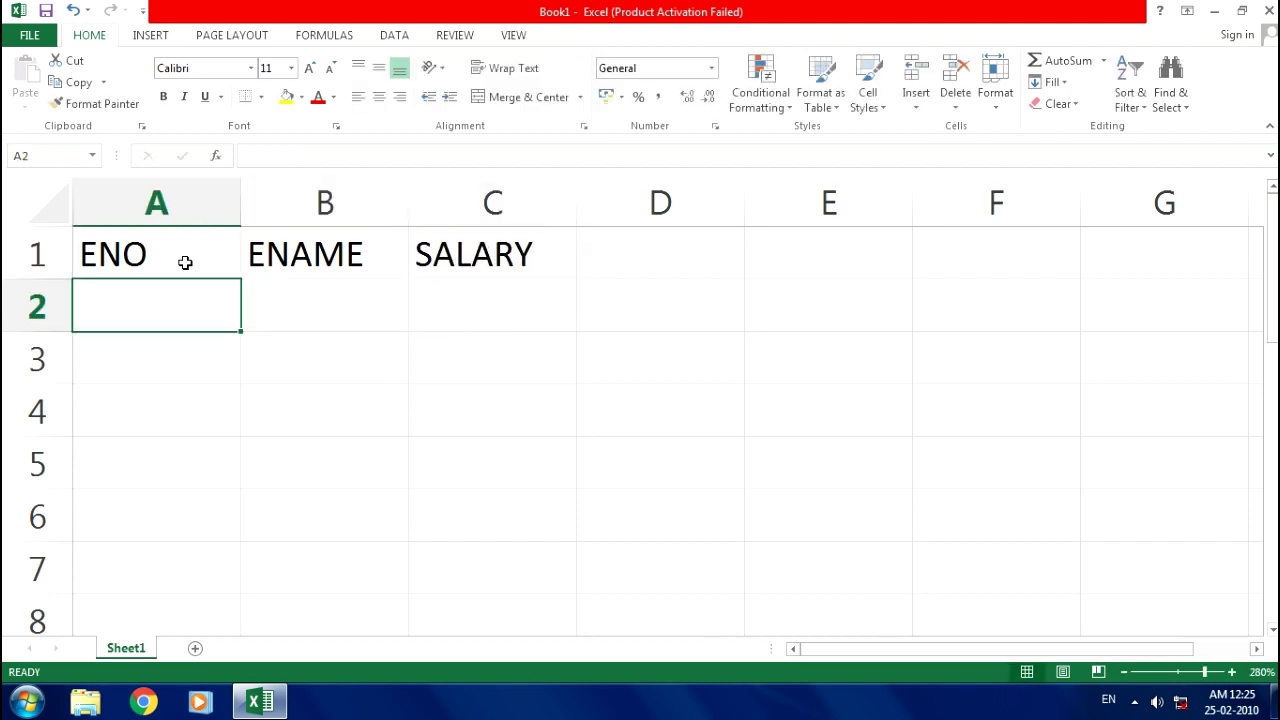
Number the employees 1 to 5 in cells A2 to A6 under the ENO heading
text(1)
key(Return)
text(2)
key(Return)
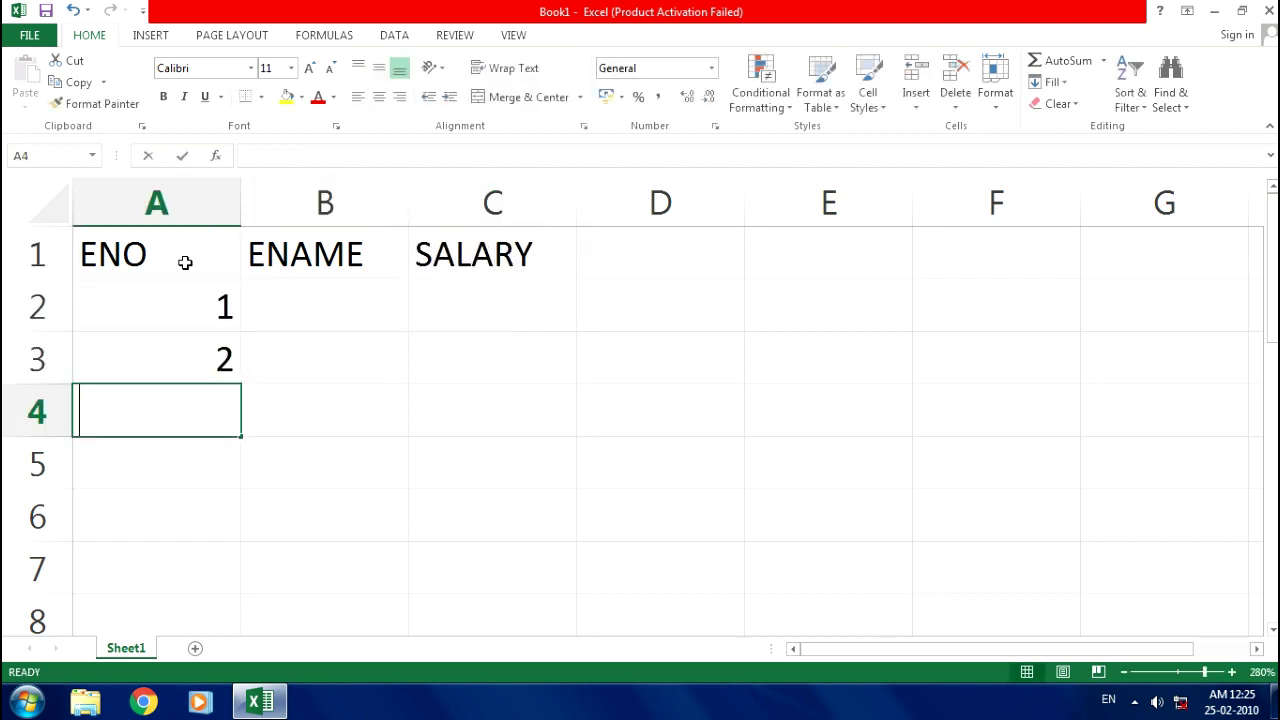
text(3)
key(Return)
text(4)
key(Return)
text(5)
key(Return)
Fill in the five employees' first names in cells B2 to B6 under the ENAME heading
key(Right)
key(Up)
key(Up)
key(Up)
key(Up)
key(Up)
key(Up)
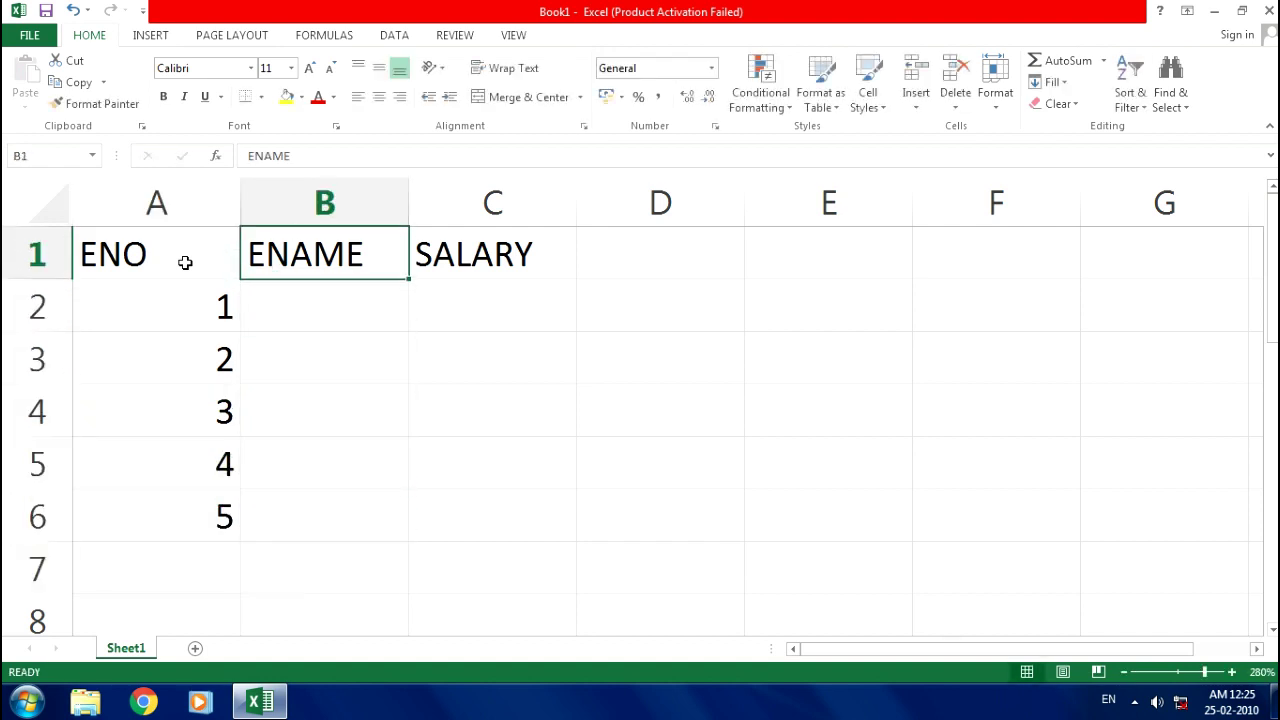
key(Down)
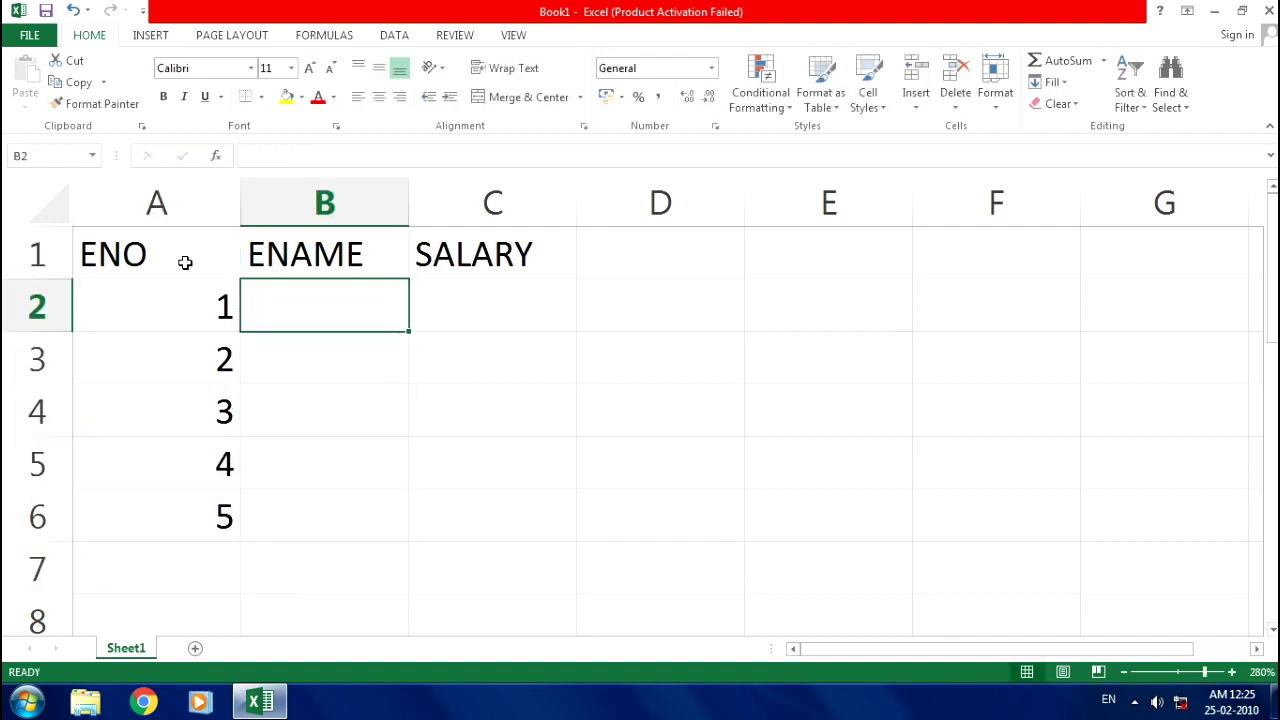
text(Ramesh)
key(Return)
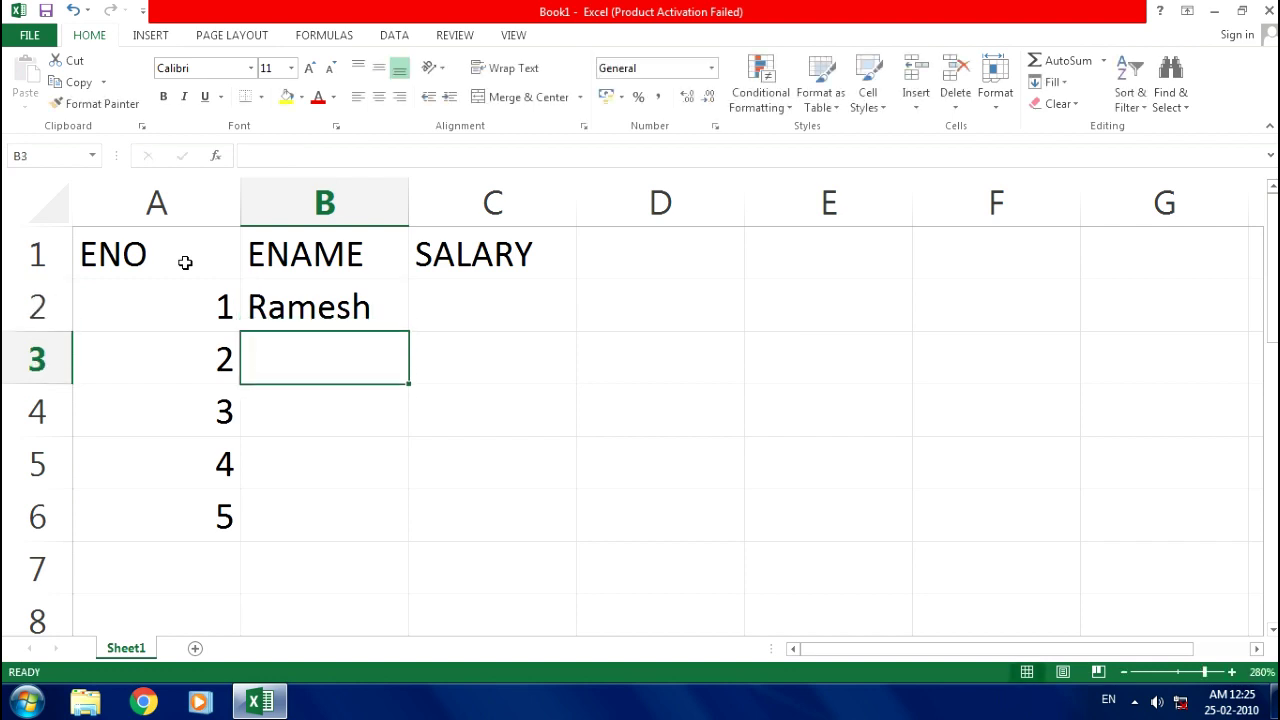
text(Priyanka)
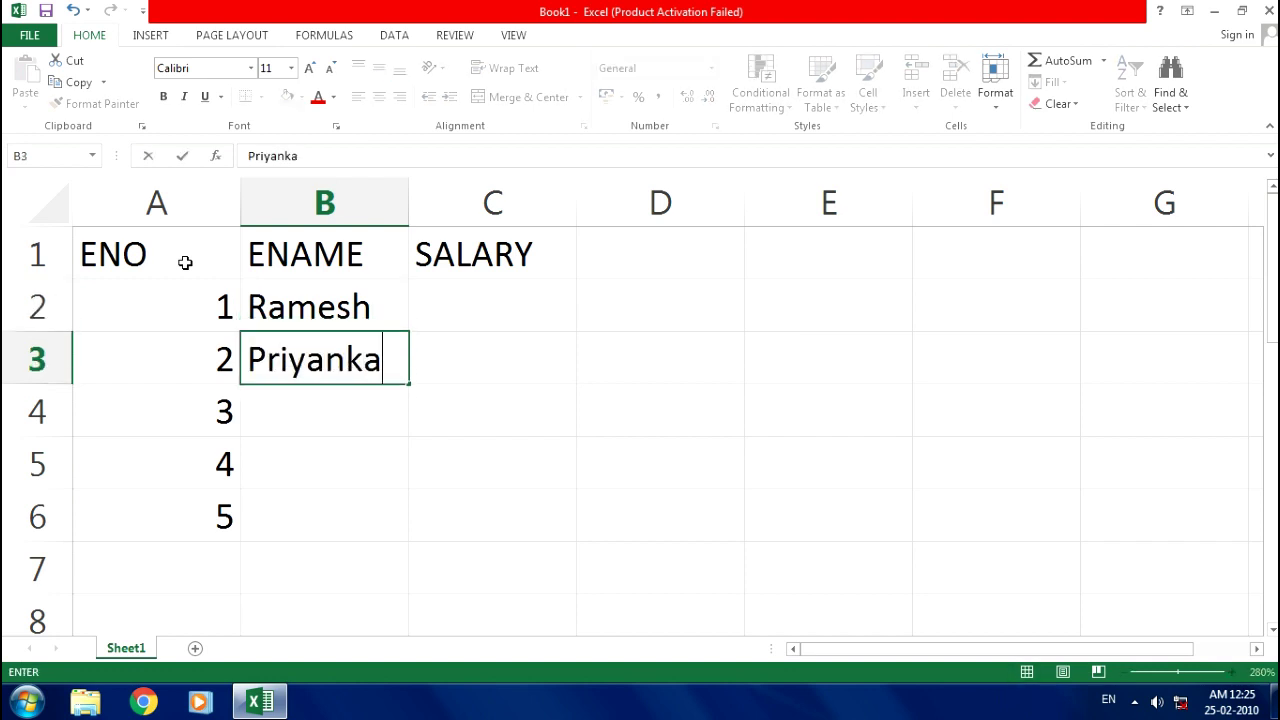
key(Return)
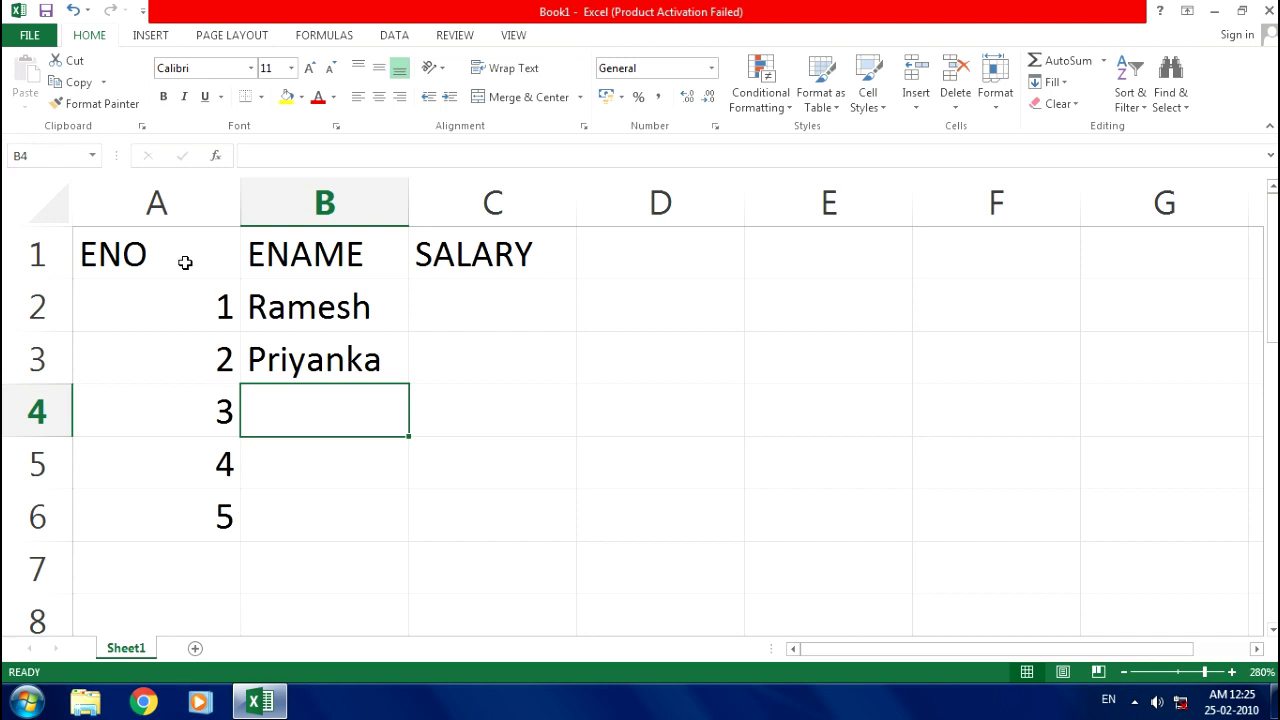
text(Rishi)
key(Return)
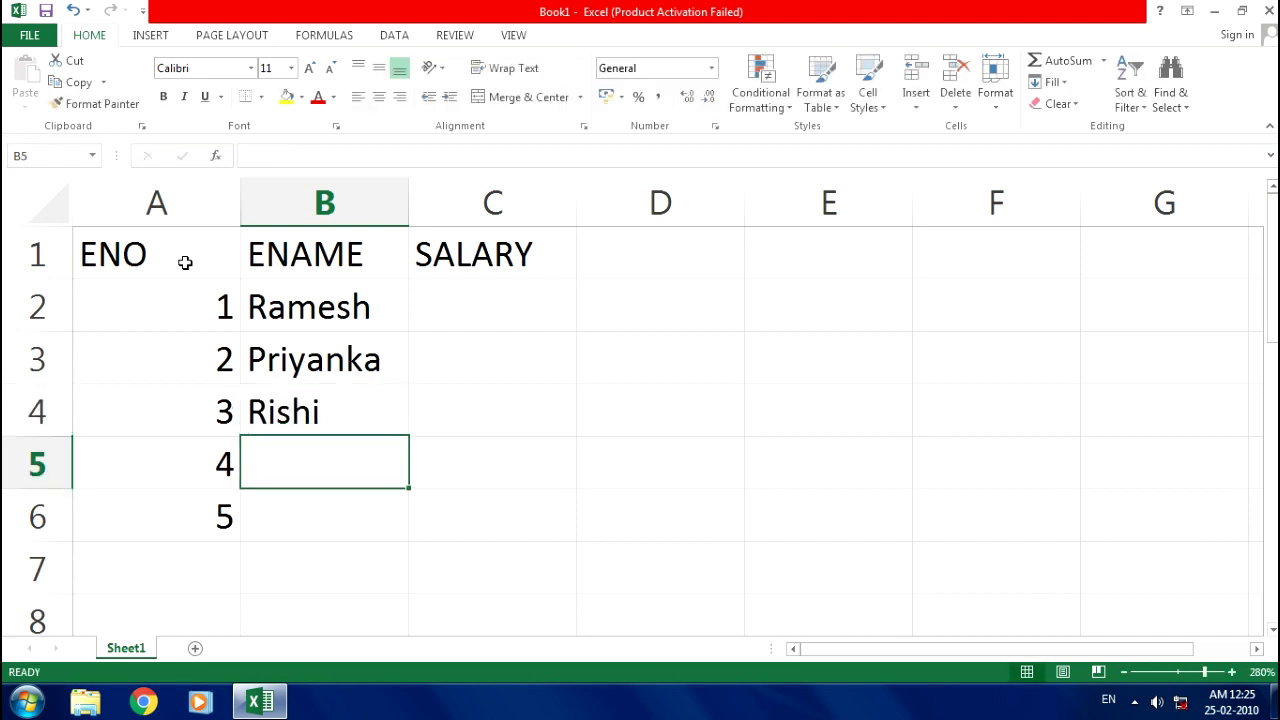
text(Minni)
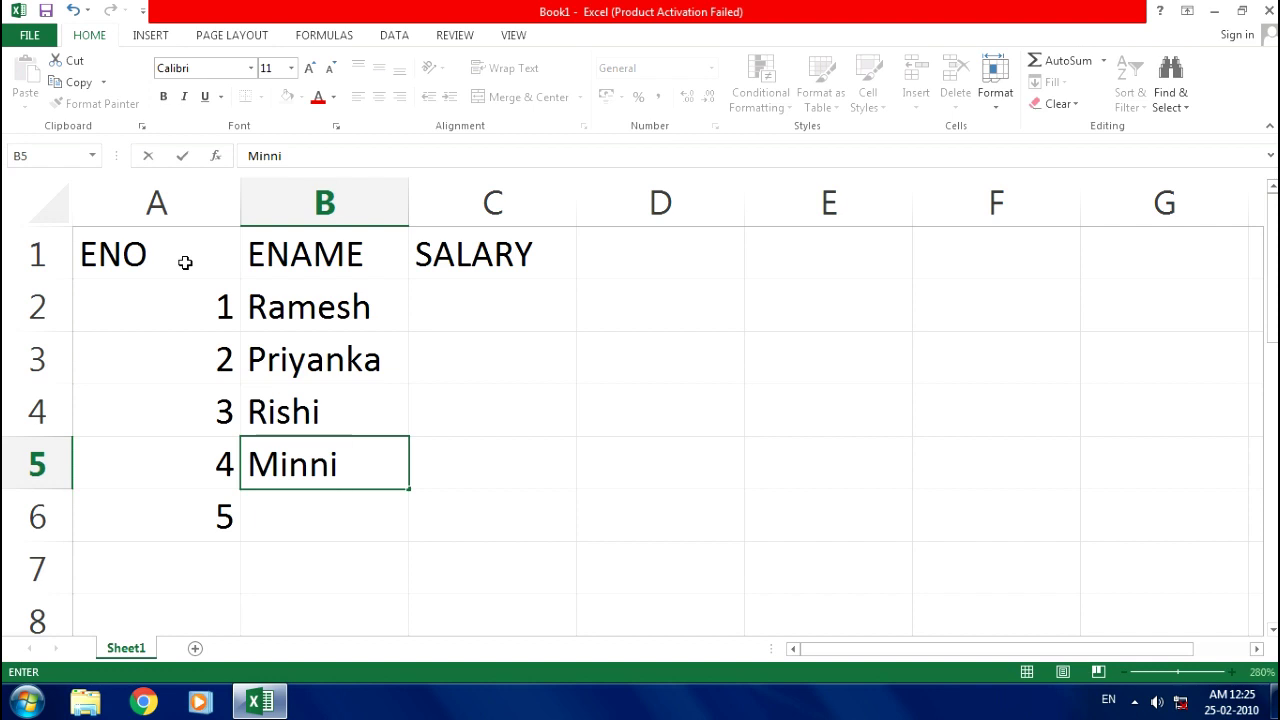
key(Return)
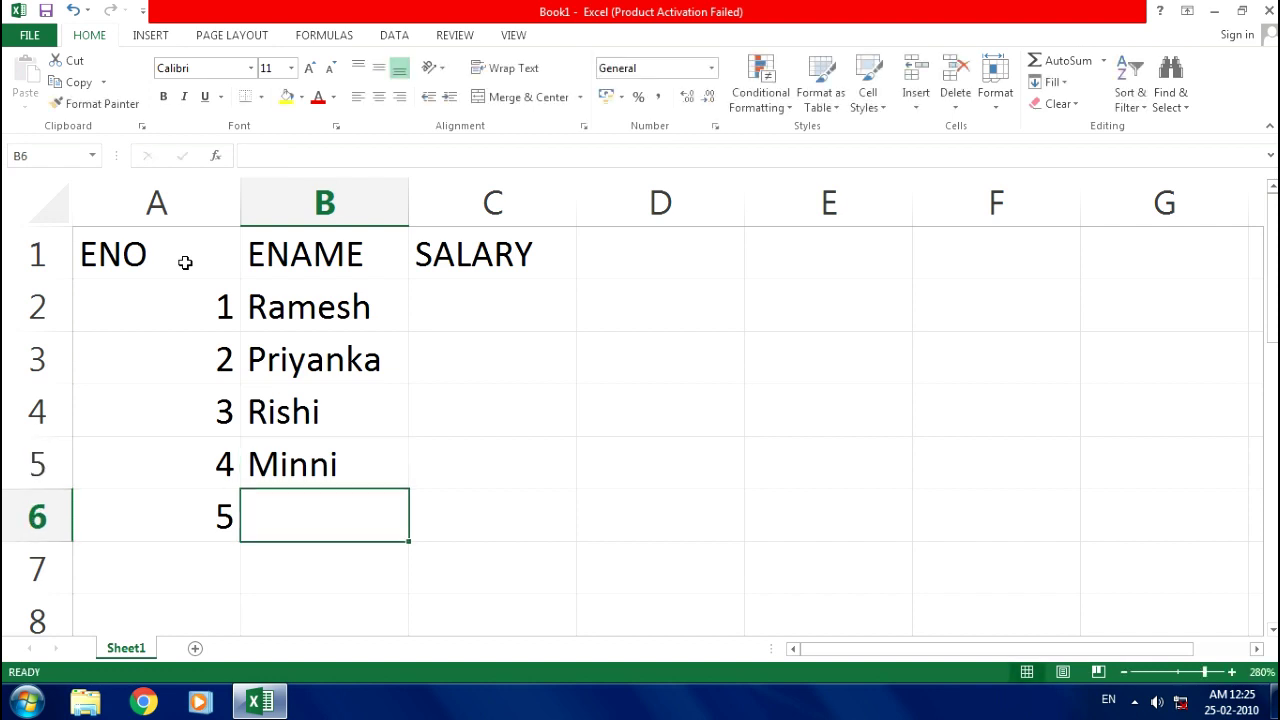
text(B)
key(BackSpace)
text(Nina)
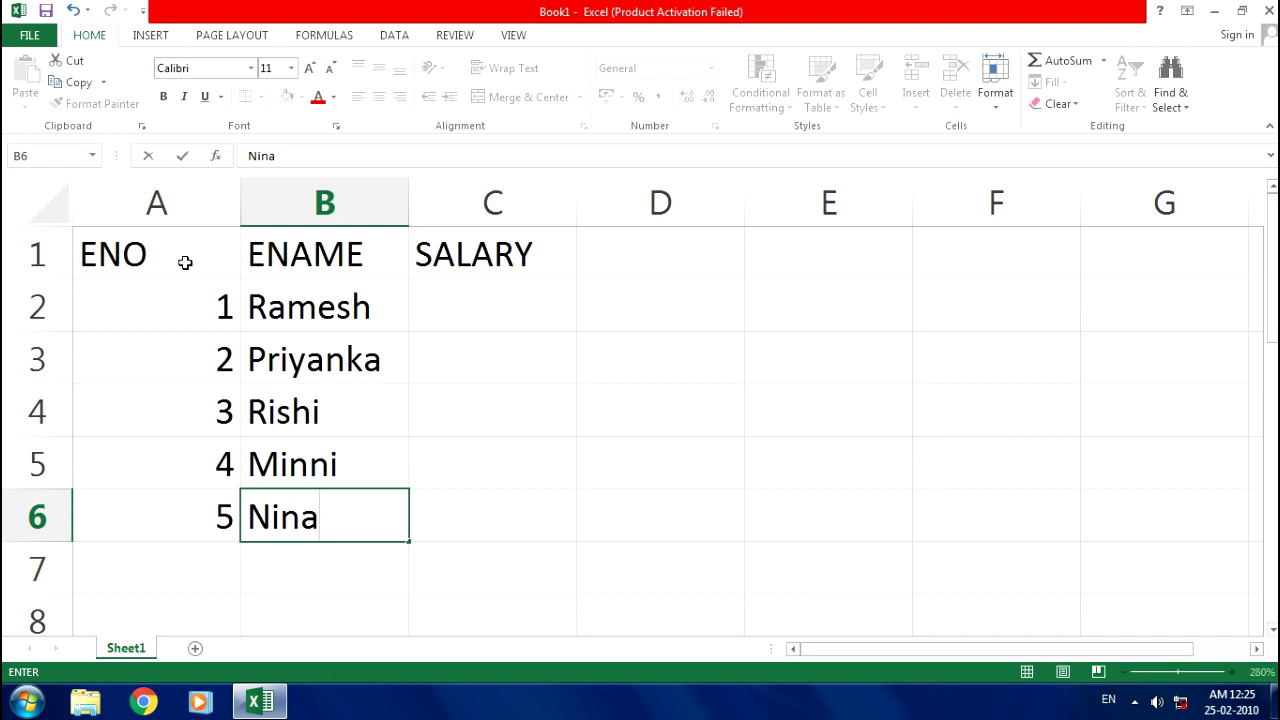
key(Tab)
Enter the salaries 12345, 23456, 34567, 45678 and 56789 in cells C2 to C6
key(Up)
key(Up)
key(Up)
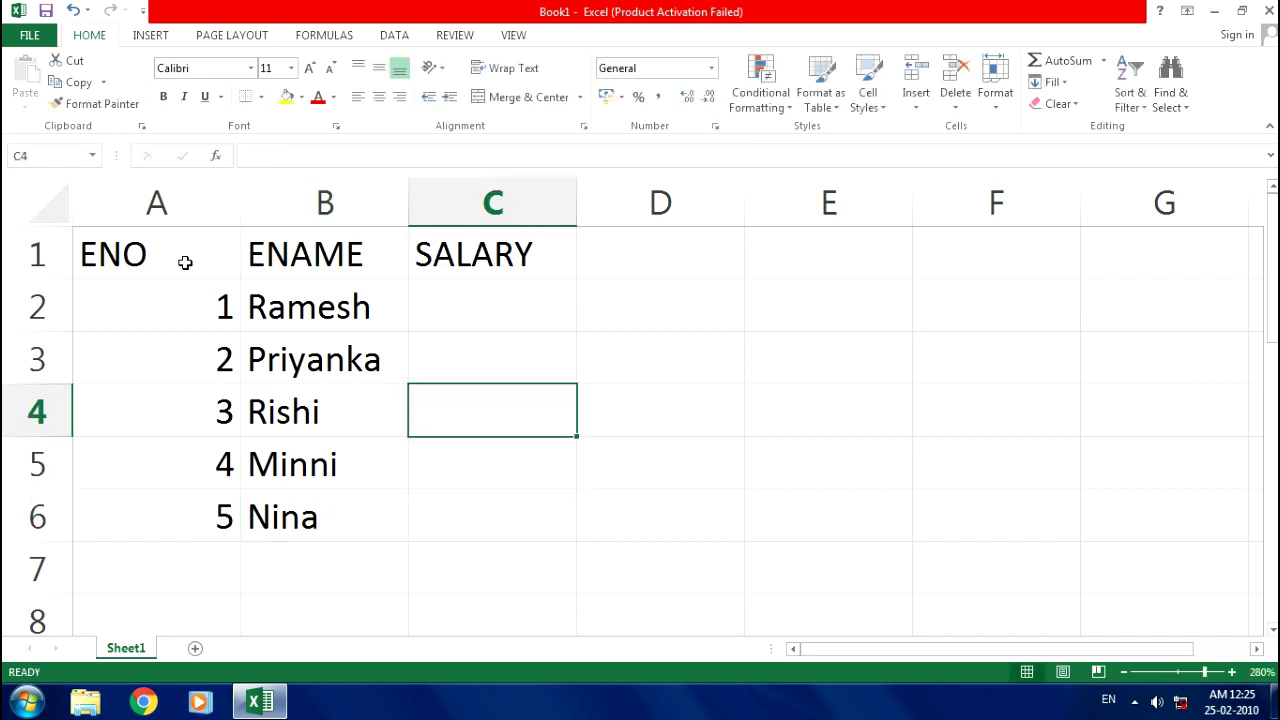
key(Up)
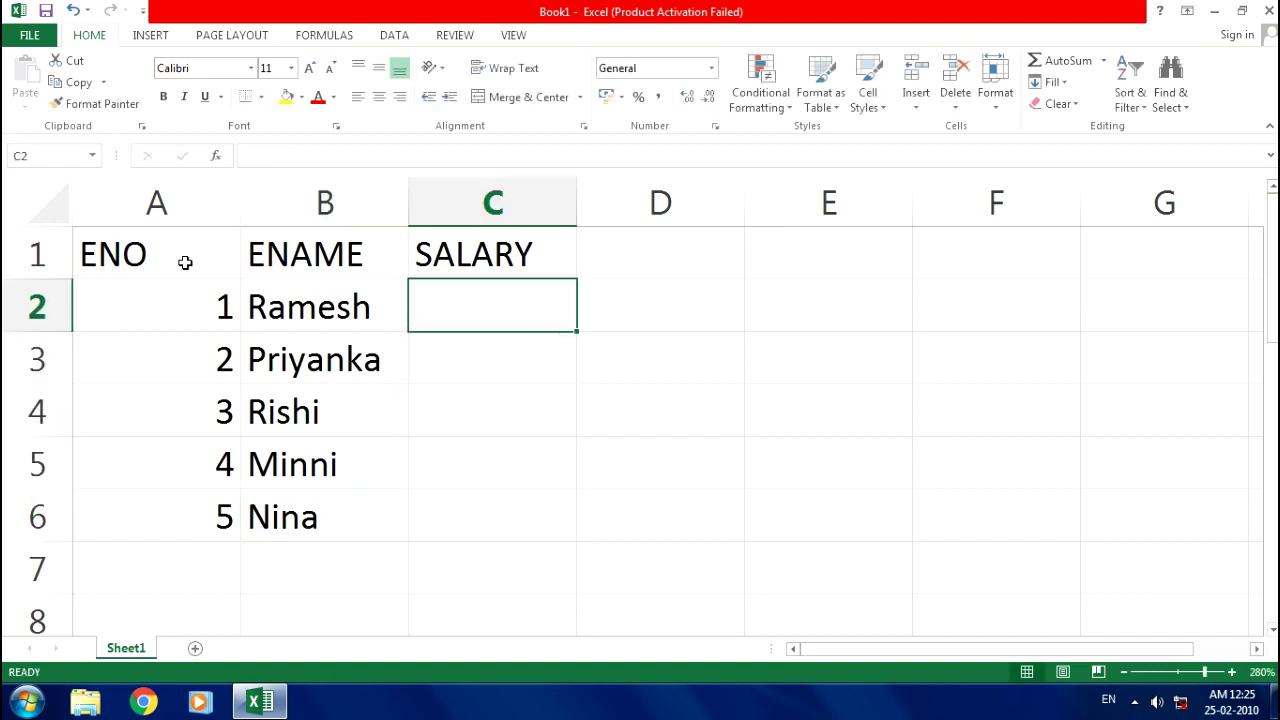
text(12345)
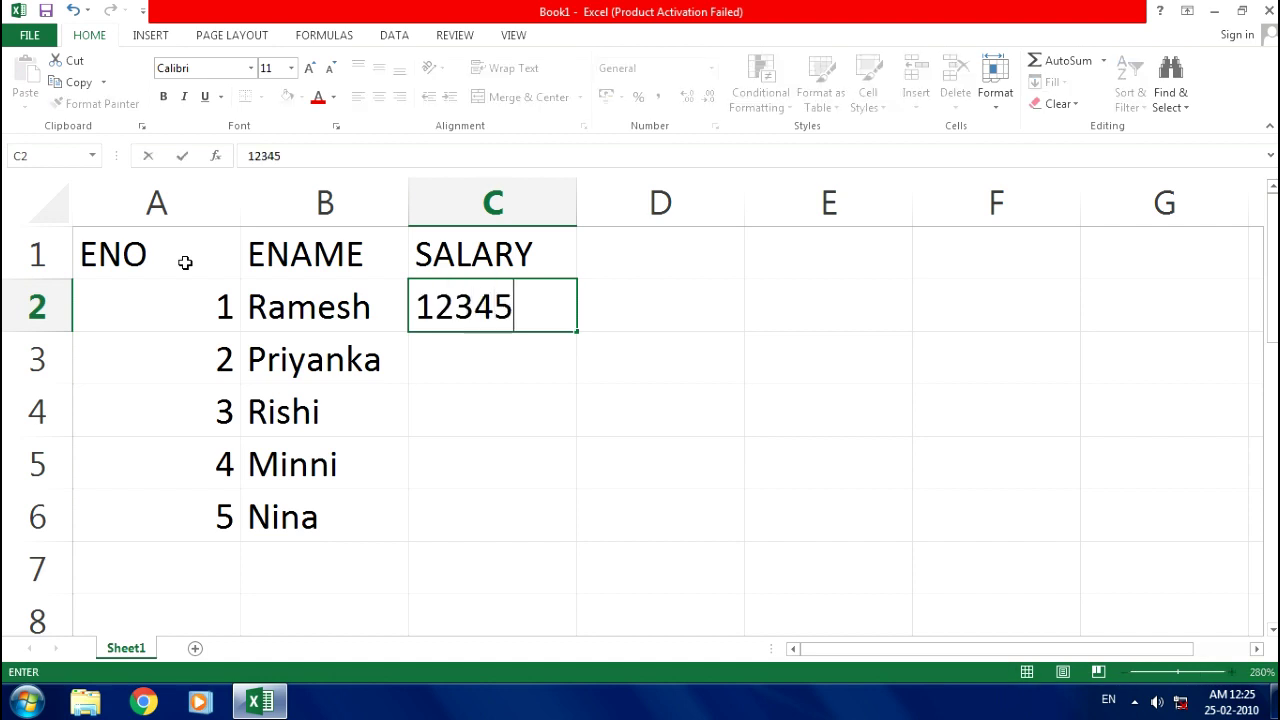
key(Return)
text(23456)
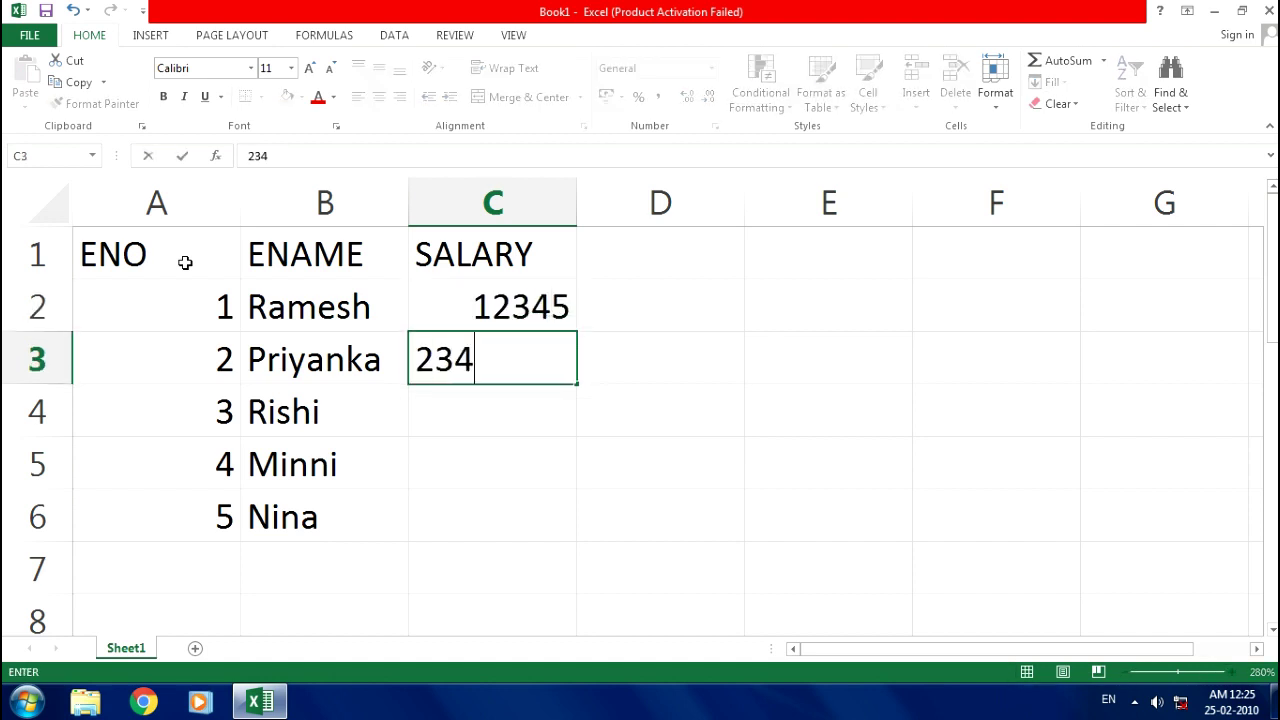
key(Return)
text(34567)
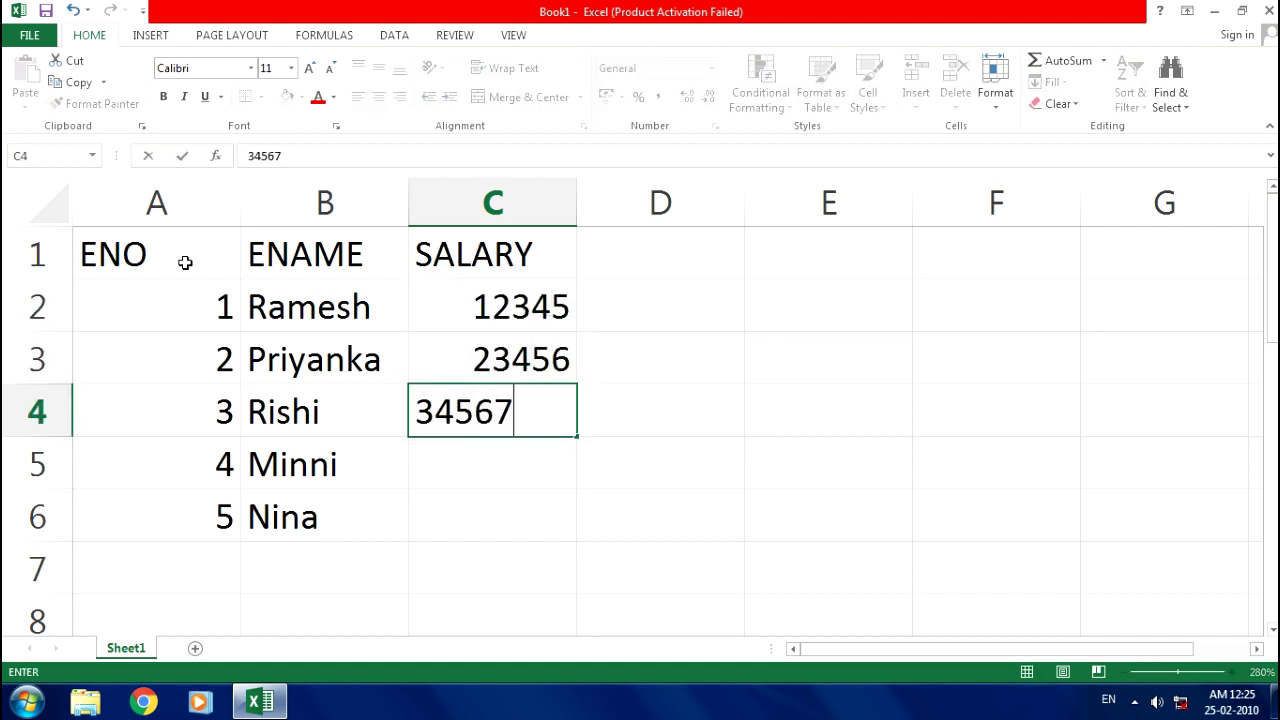
key(Return)
text(45678)
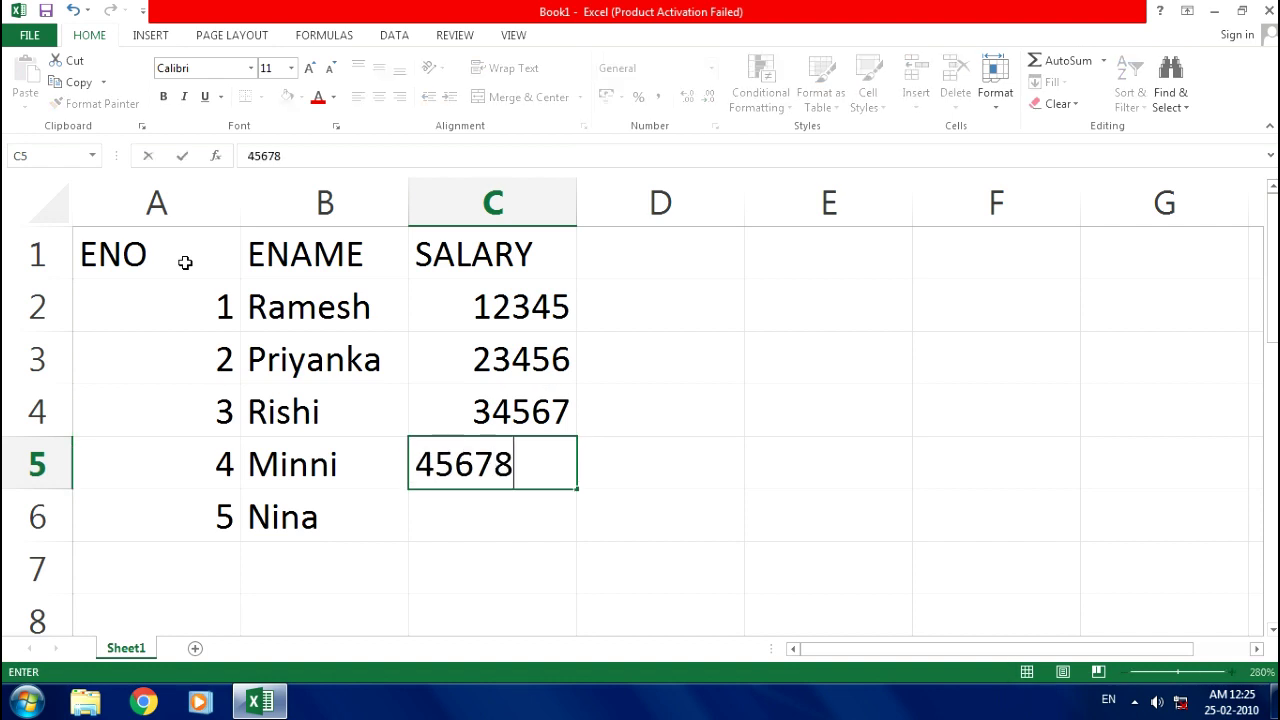
key(Return)
text(56789)
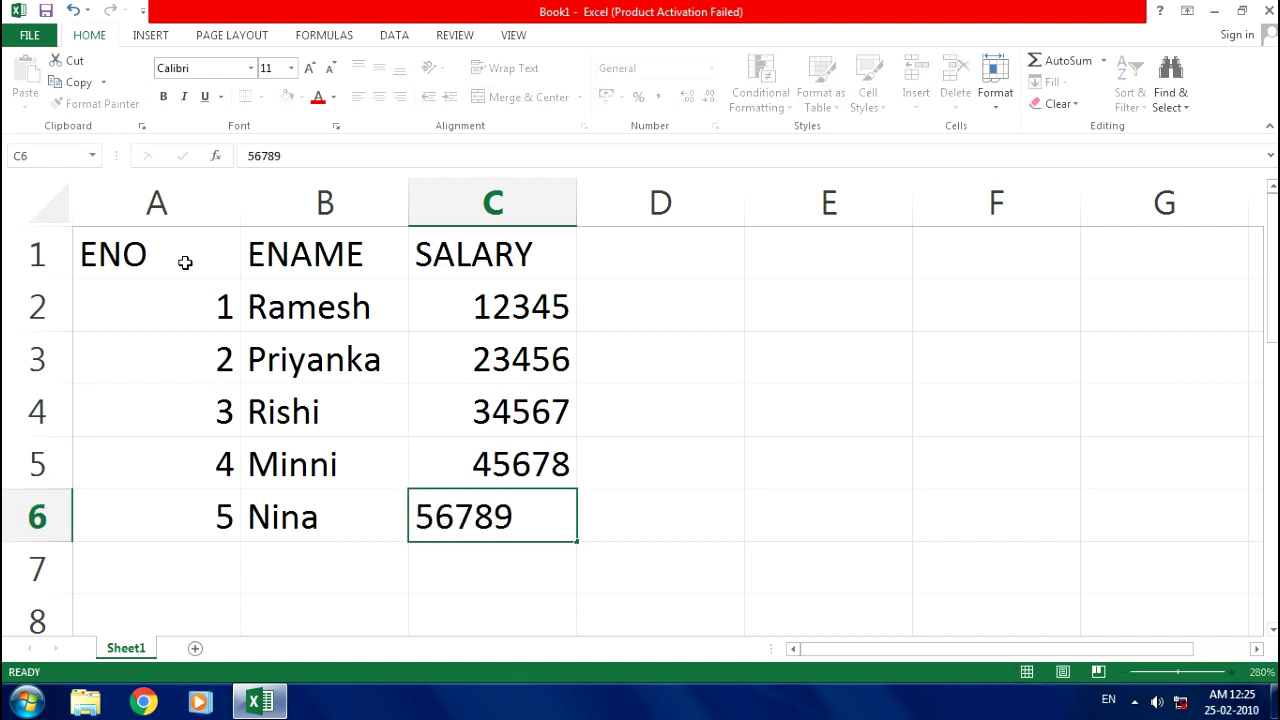
key(Return)
key(Right)
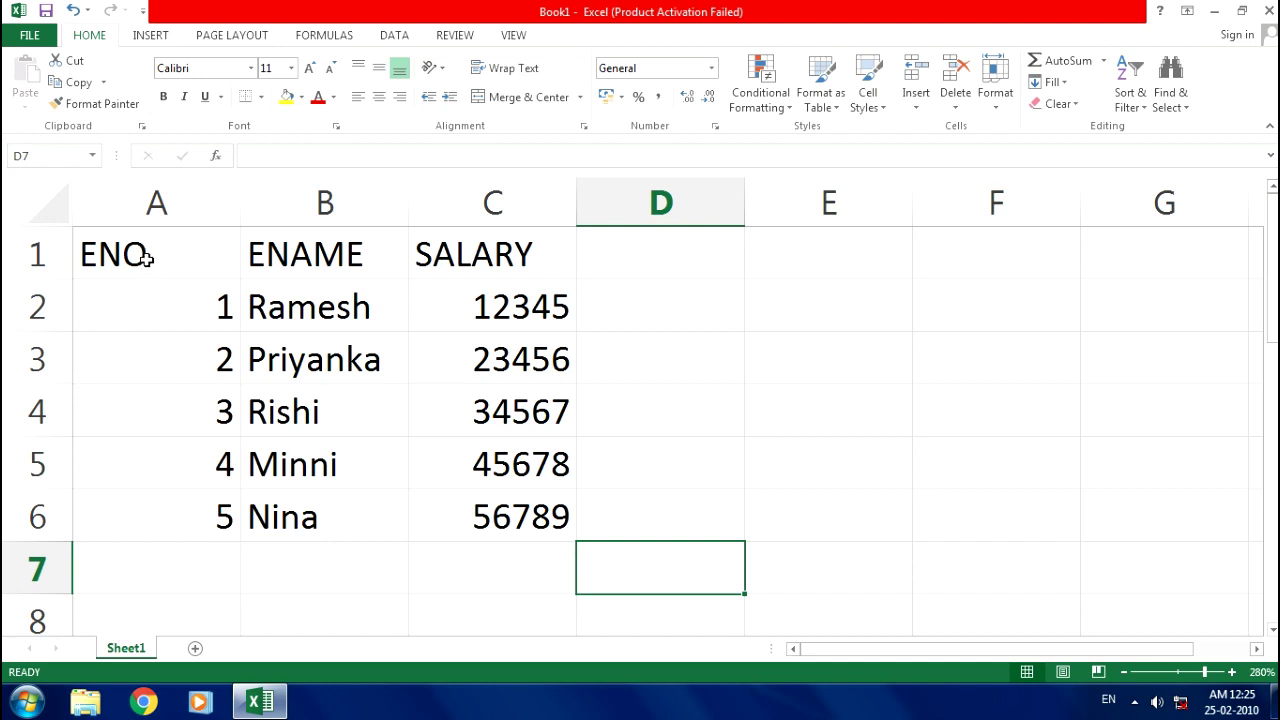
Format the range A1:C6 as a table with headers, using the orange style from the Dark group
drag(146, 259, 491, 517)
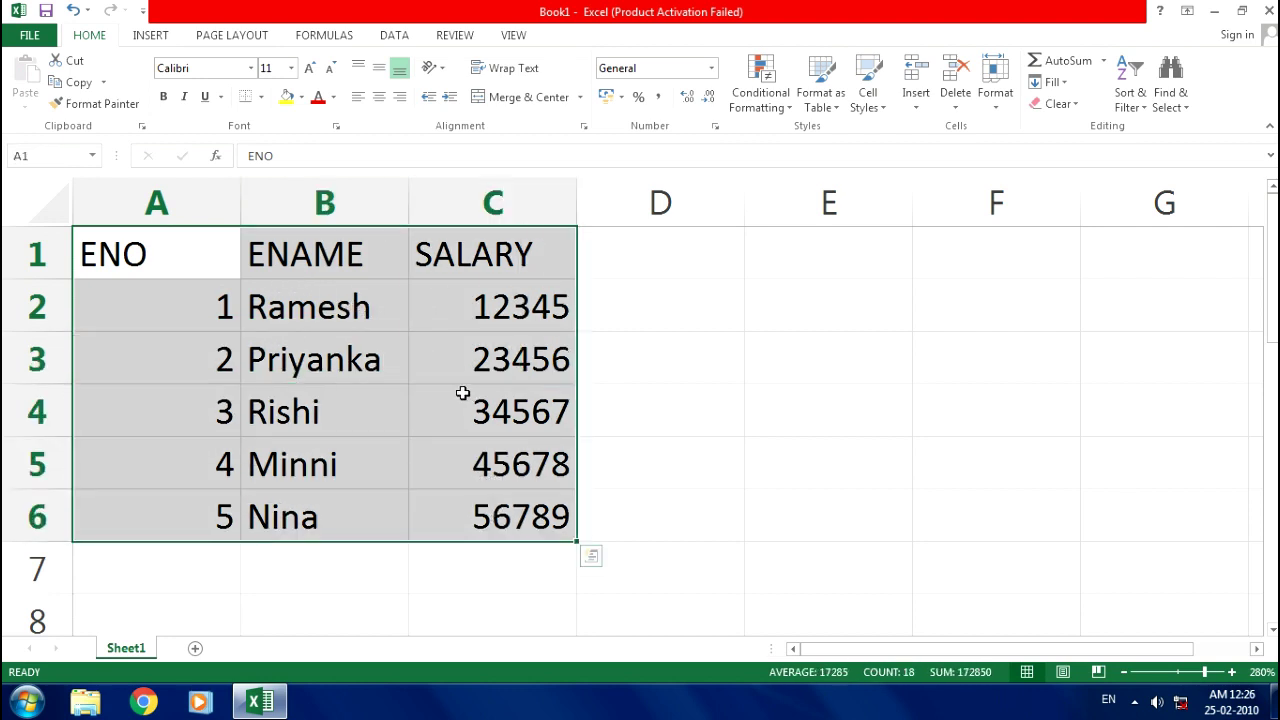
click(825, 113)
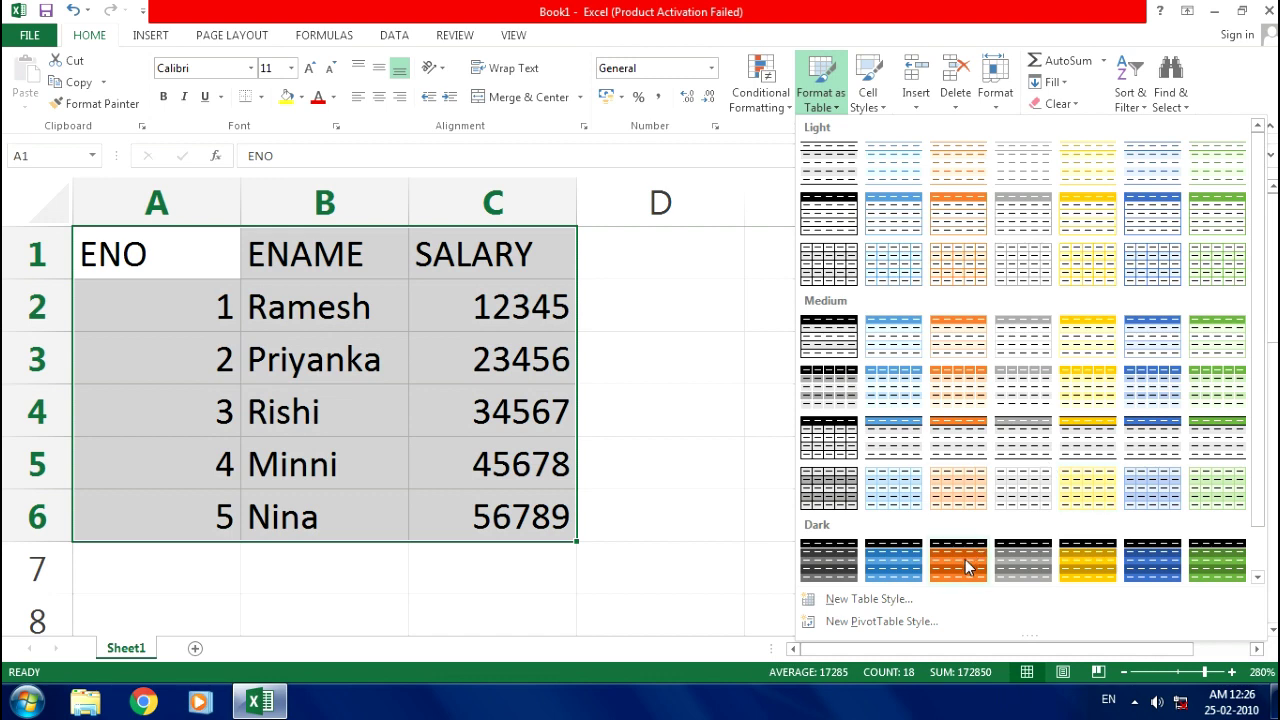
key(Escape)
click(797, 309)
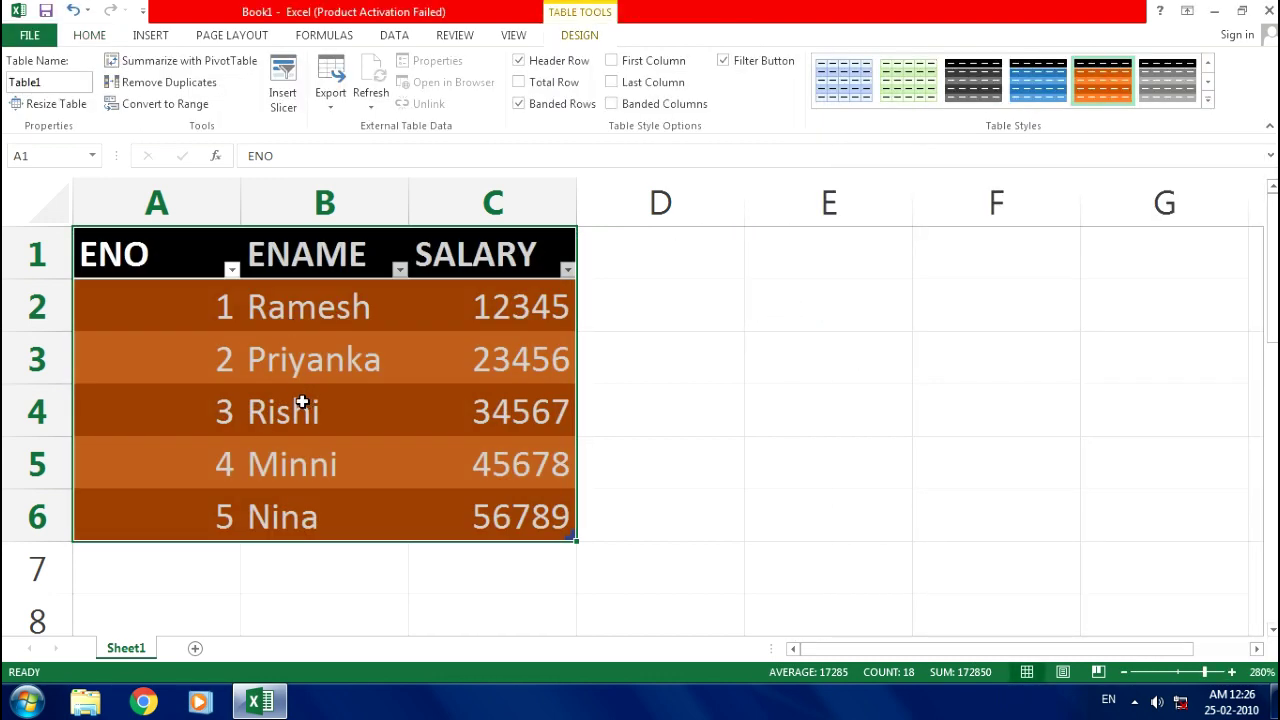
click(89, 35)
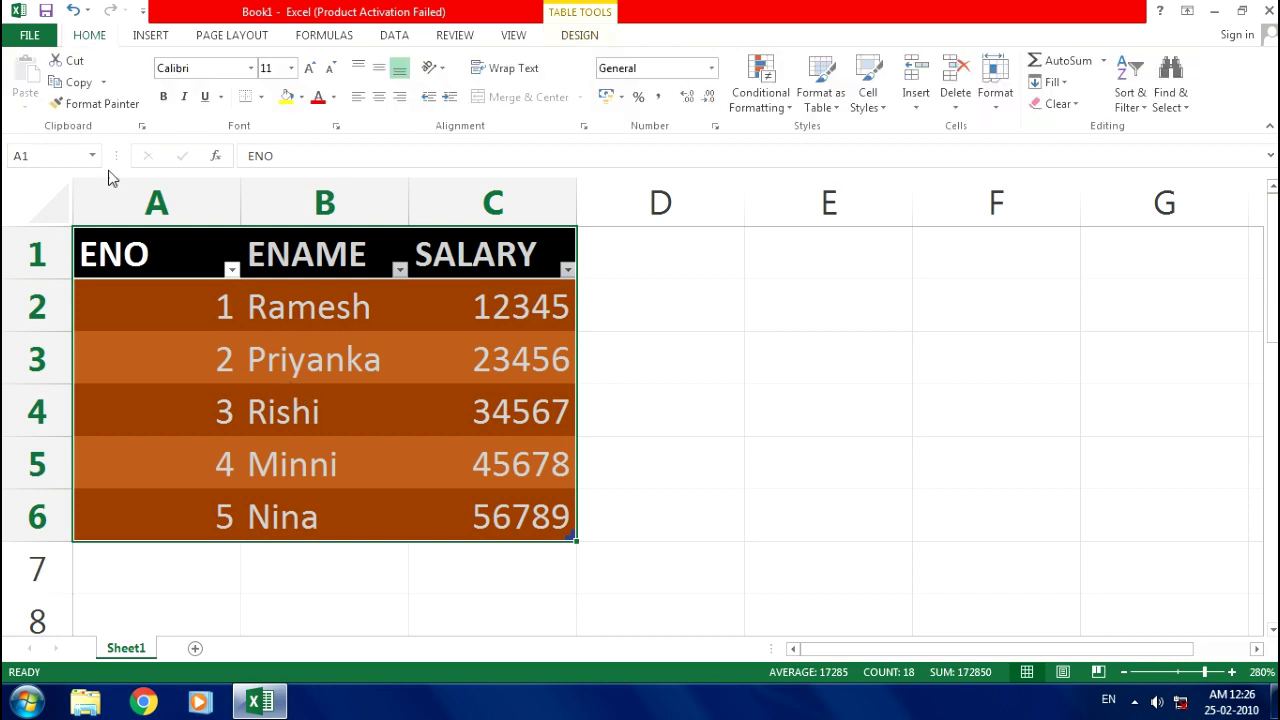
Restyle the whole employee table with the darker blue style from the Dark group
drag(128, 273, 443, 523)
click(822, 100)
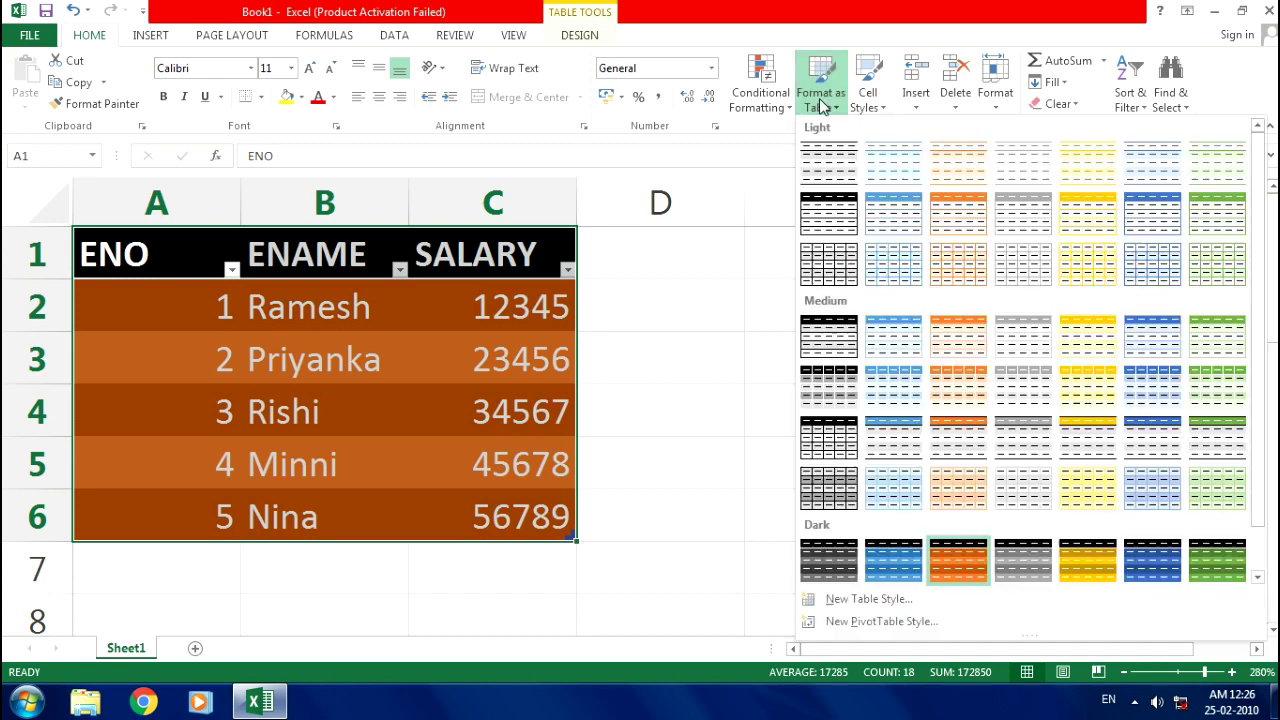
click(1152, 560)
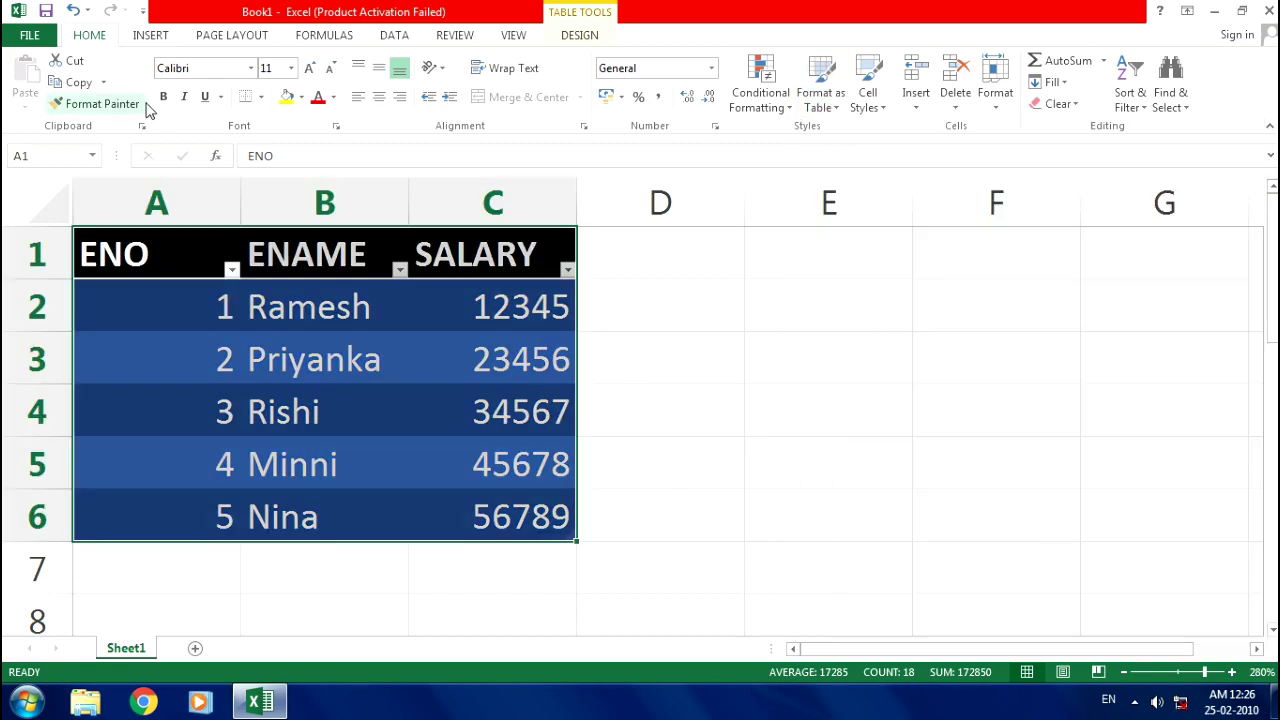
Apply the green style from the Dark group to the employee table
click(820, 100)
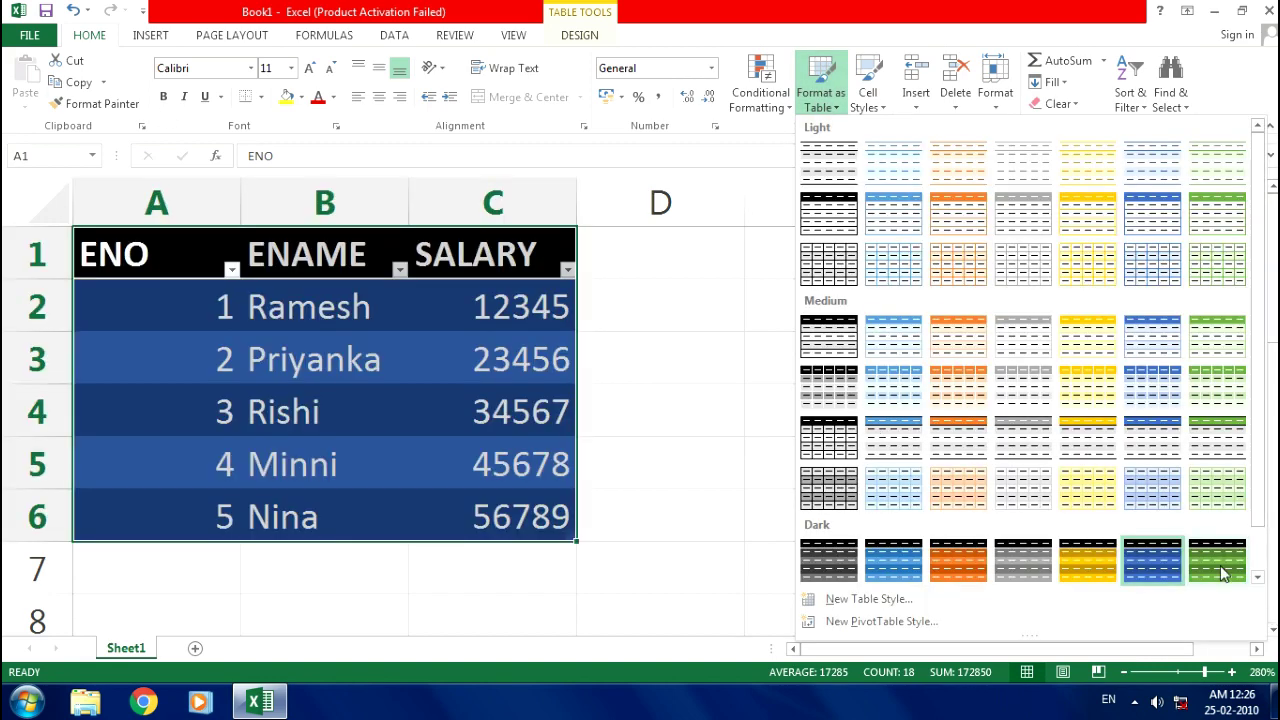
click(1220, 562)
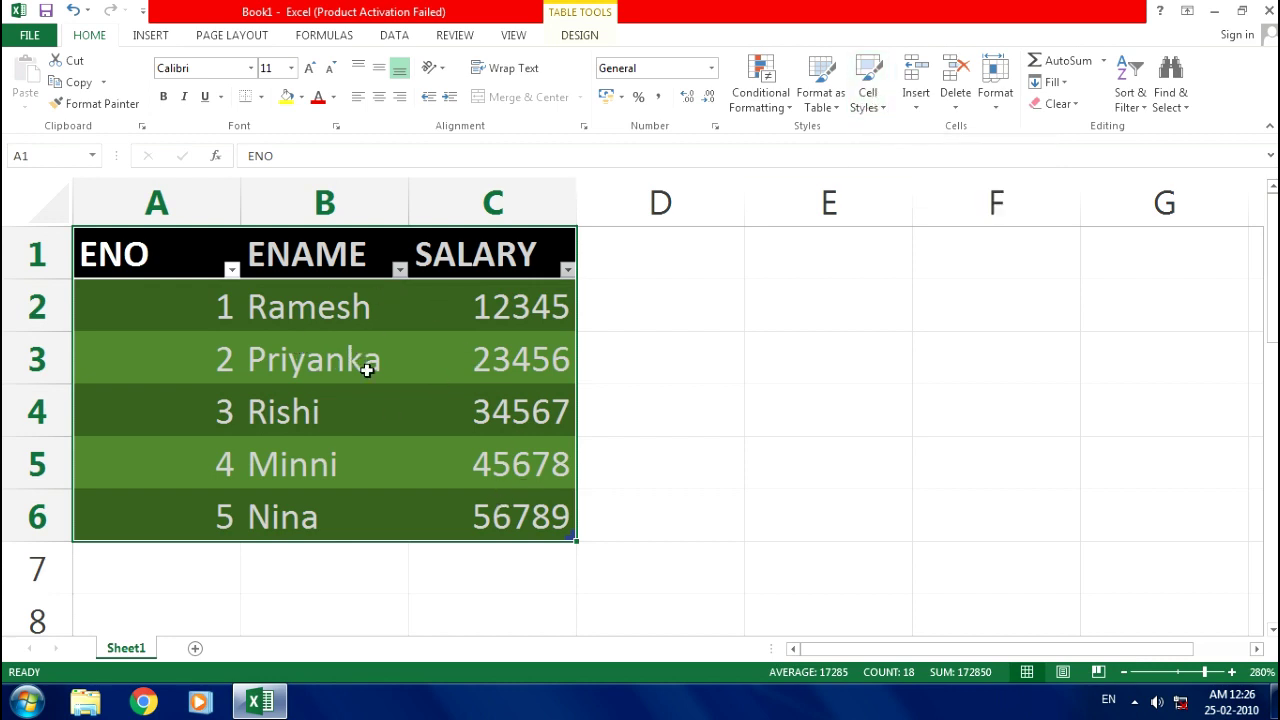
Undo the table formatting on the range A1:C6 until the employee data is plain again
drag(136, 256, 451, 503)
click(205, 272)
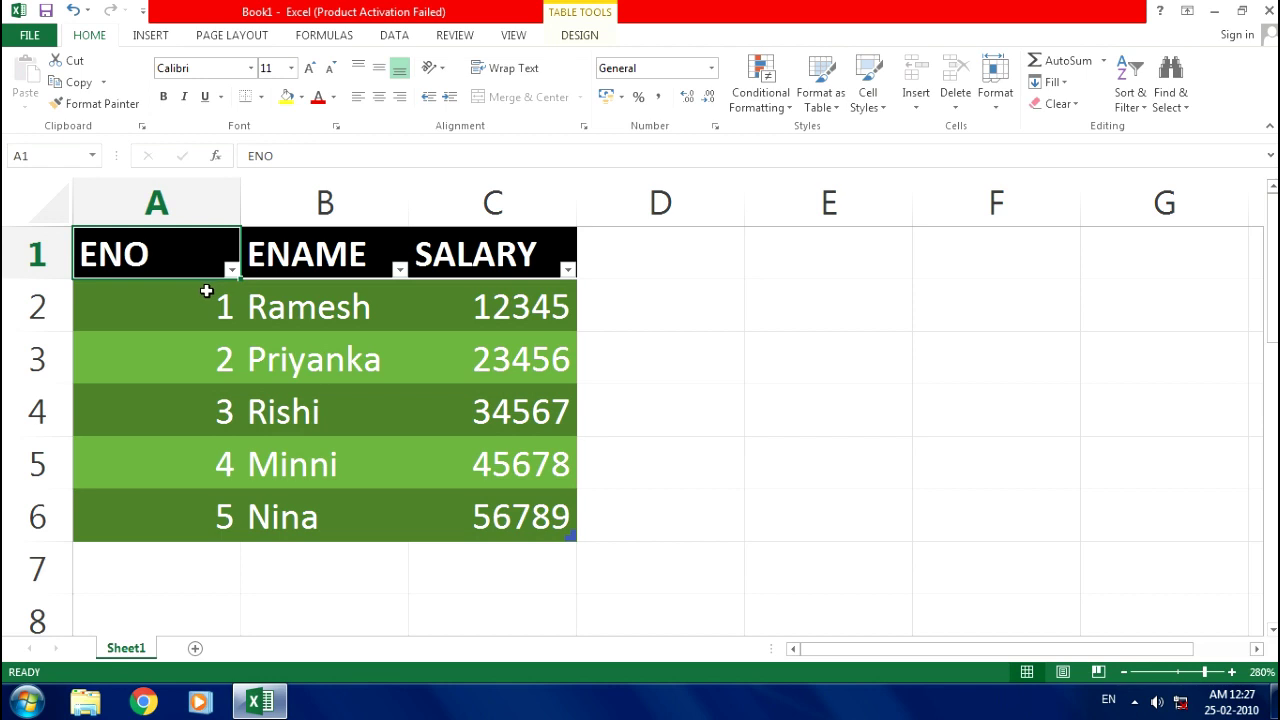
key(ctrl+z)
key(ctrl+z)
key(ctrl+z)
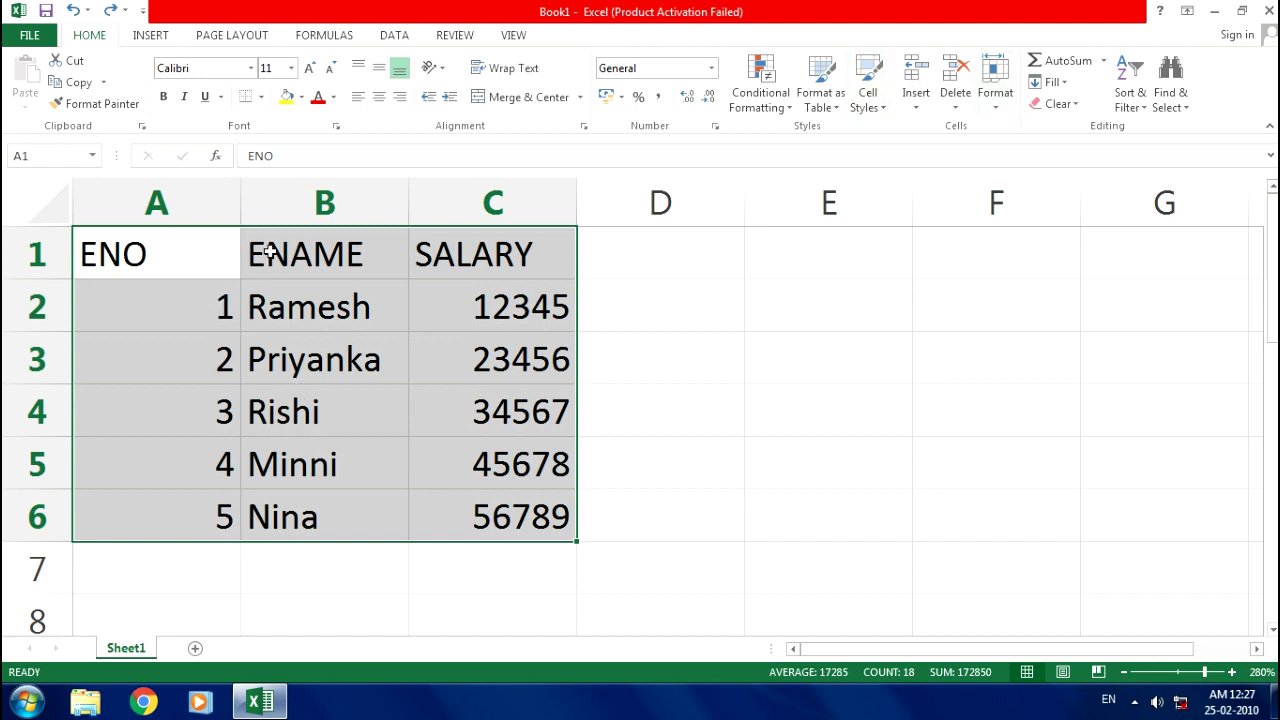
Apply the Accent2 cell style to the header cells A1:C1
drag(191, 267, 467, 265)
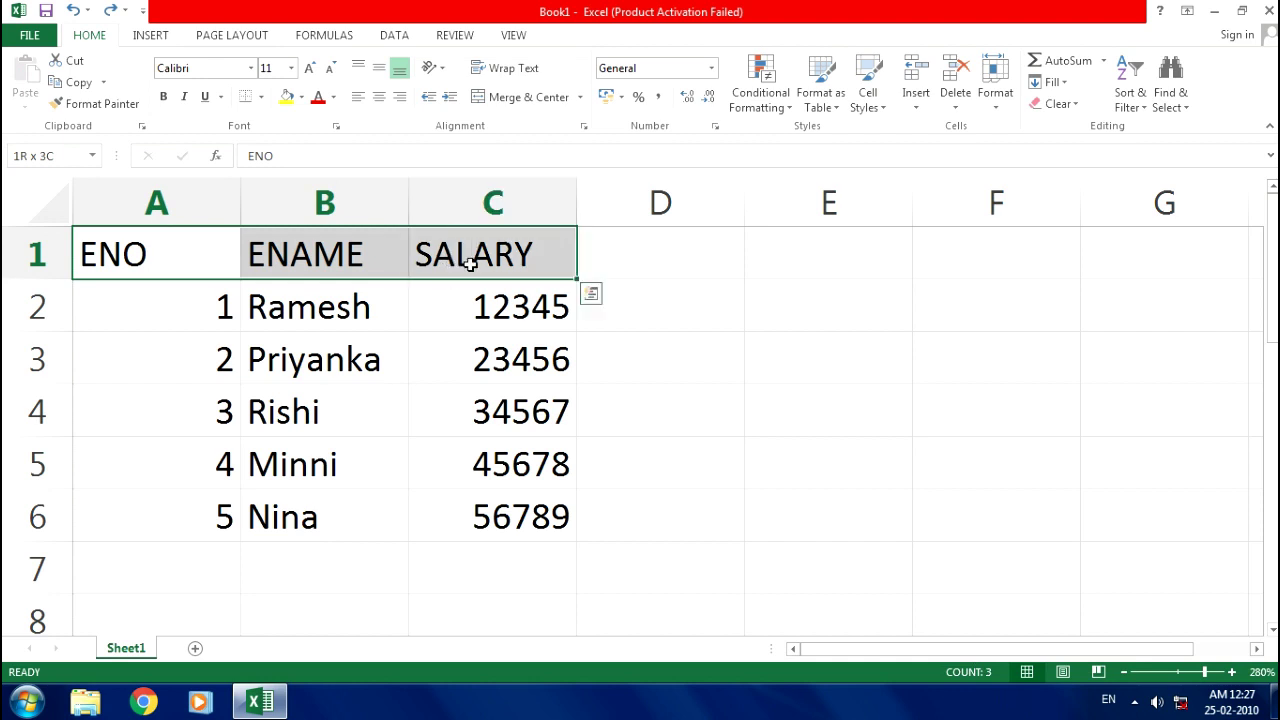
click(876, 110)
click(800, 402)
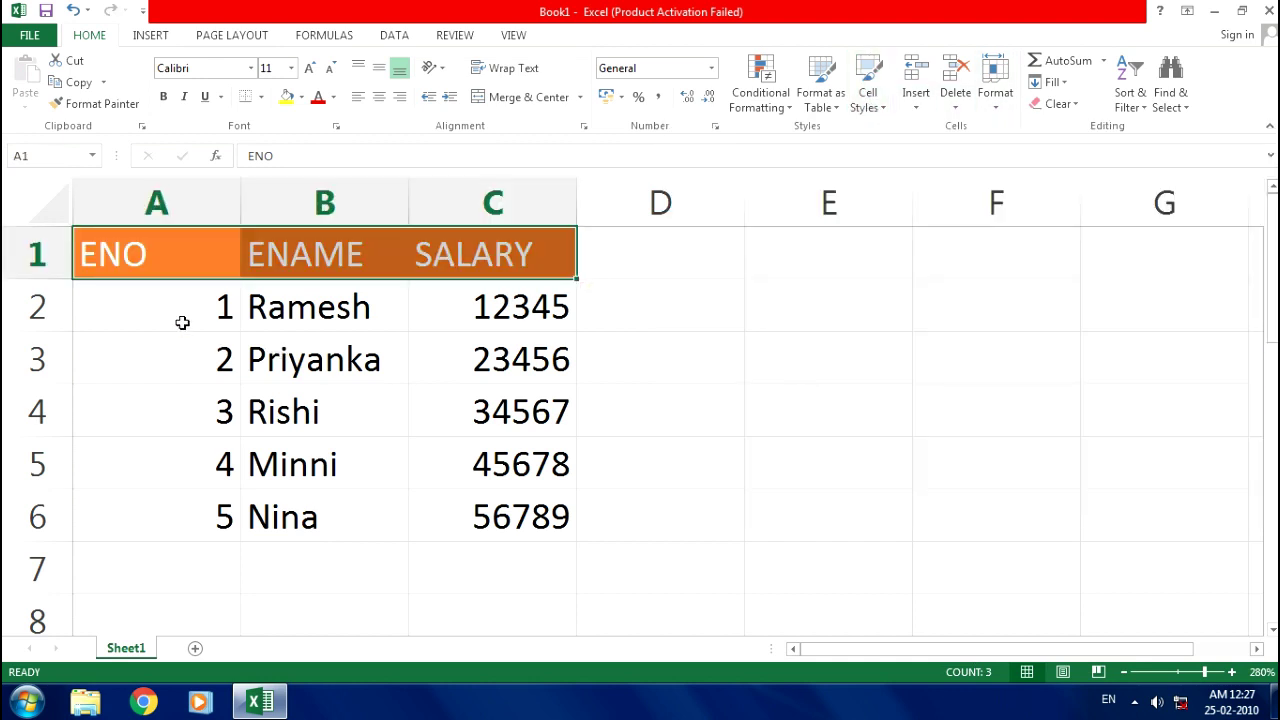
Apply the Accent5 cell style to the employee numbers in A2:A6
drag(160, 303, 134, 506)
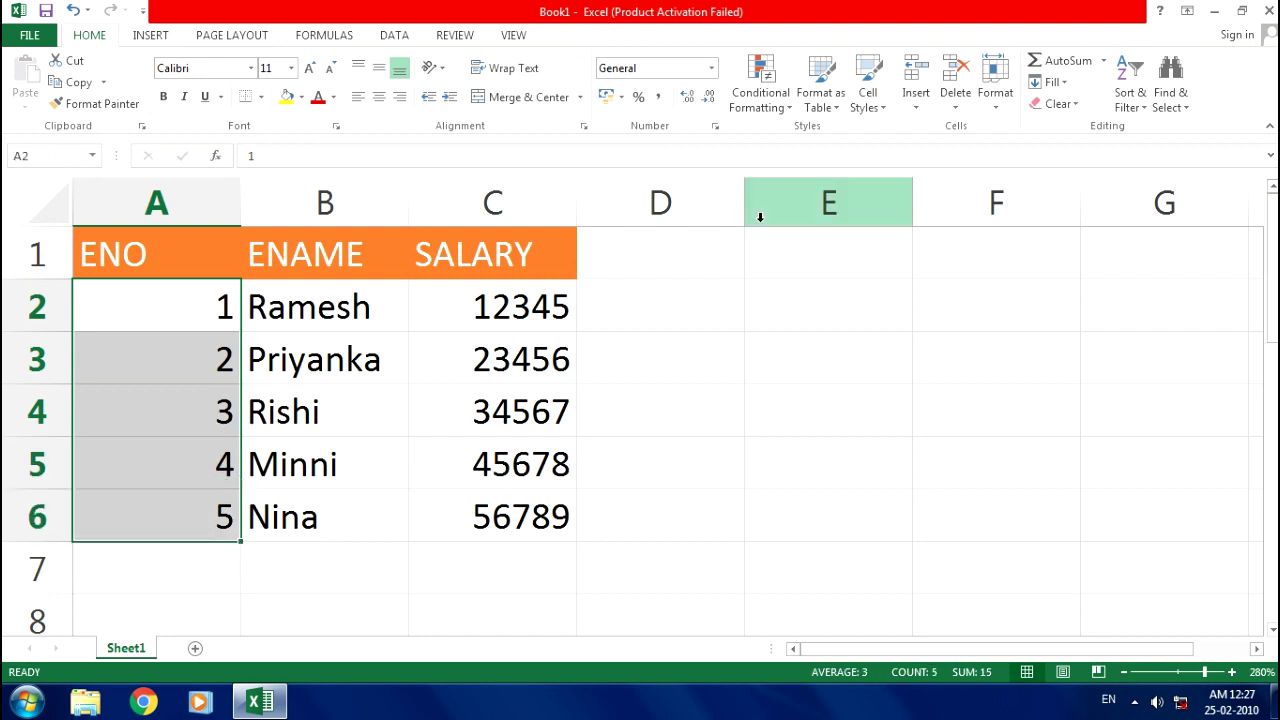
click(866, 110)
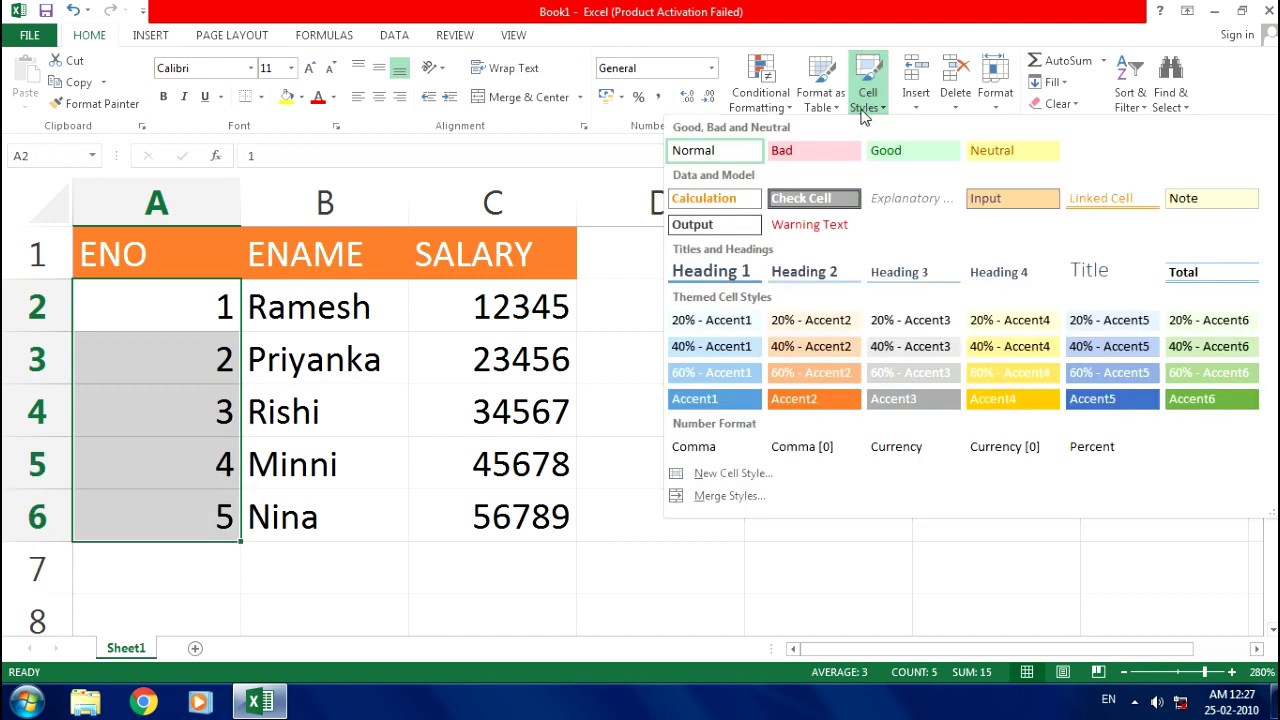
click(1100, 399)
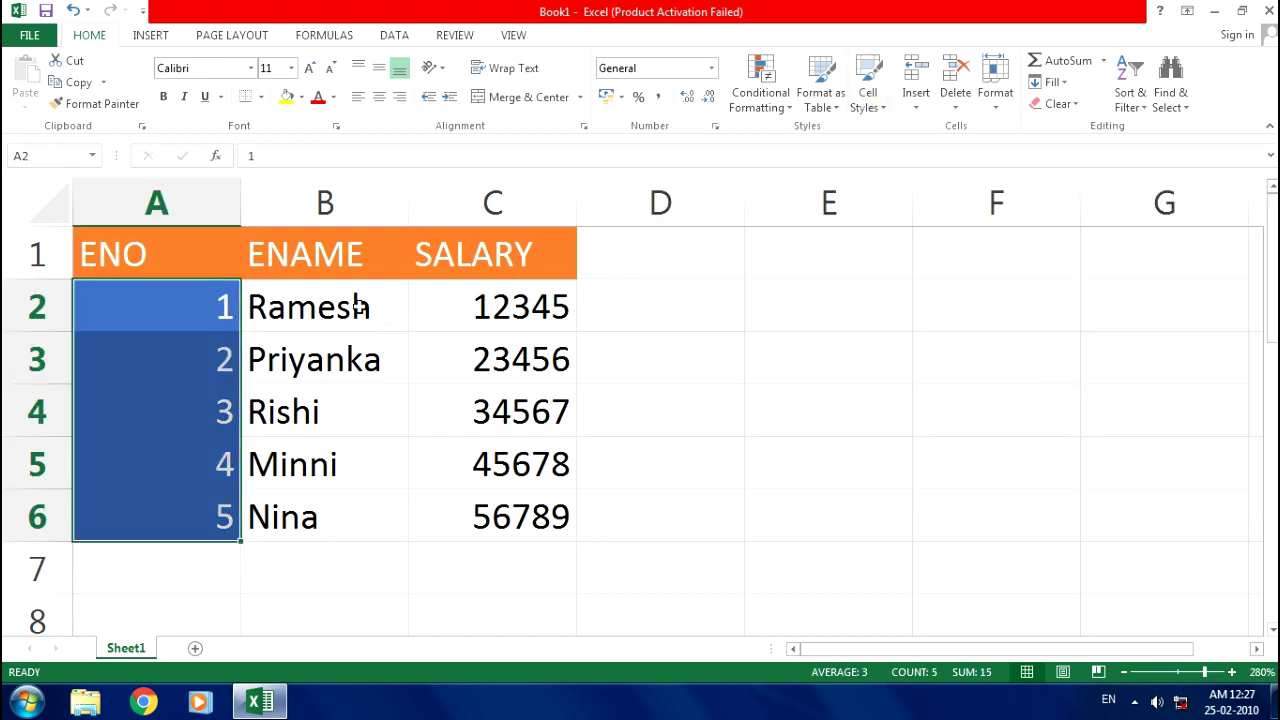
Apply the Accent6 cell style to the employee names in B2:B6
drag(358, 308, 334, 517)
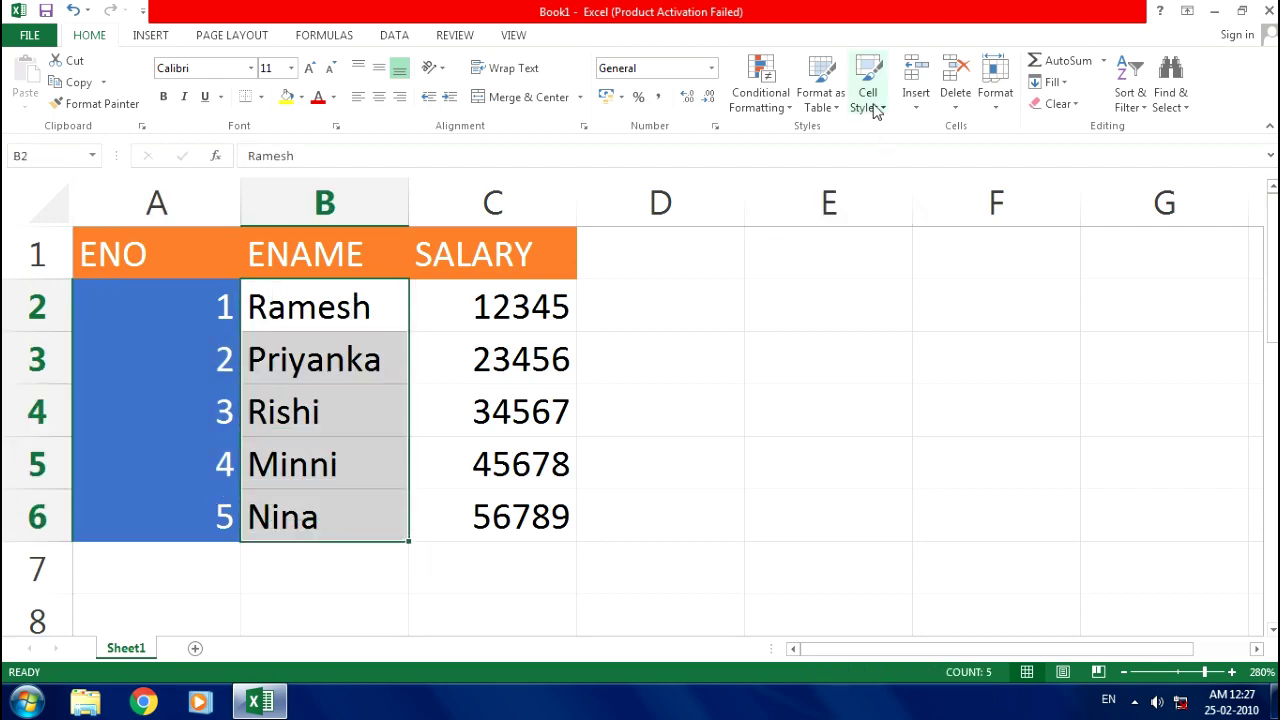
click(875, 110)
click(1217, 398)
Apply the Accent4 cell style to the salaries in C2:C6
drag(545, 305, 531, 526)
click(866, 110)
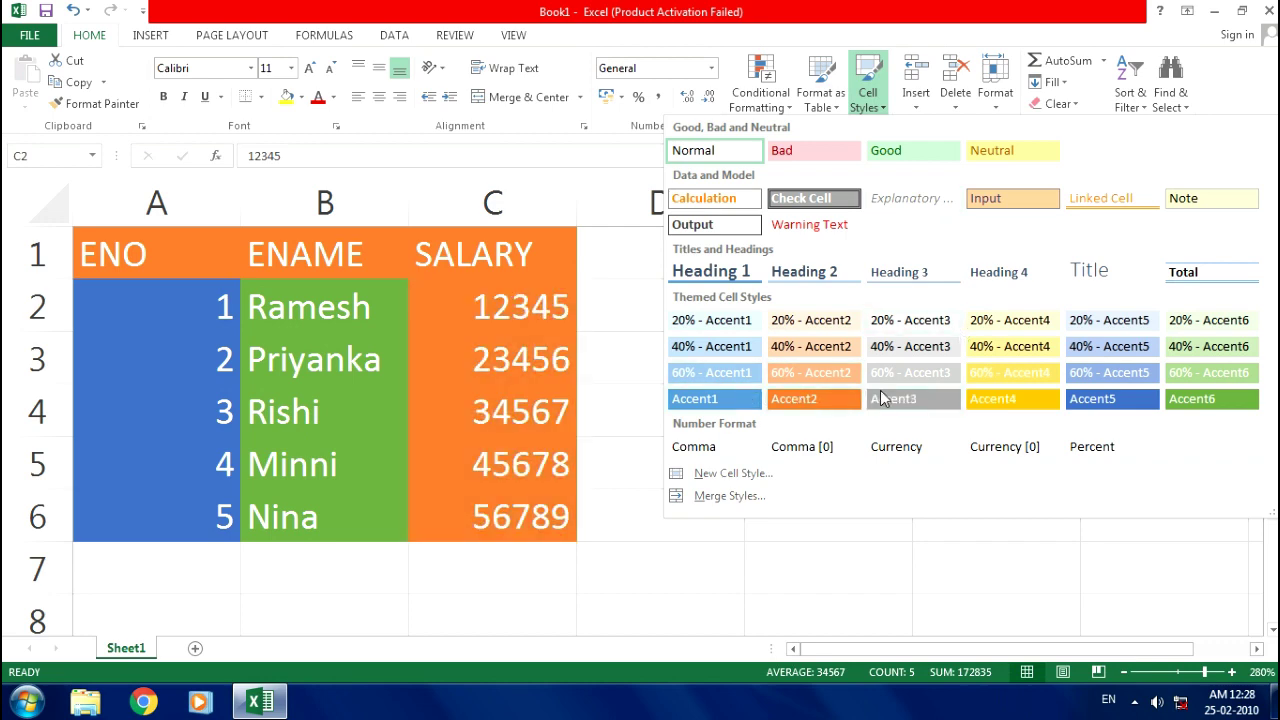
click(1009, 395)
click(279, 442)
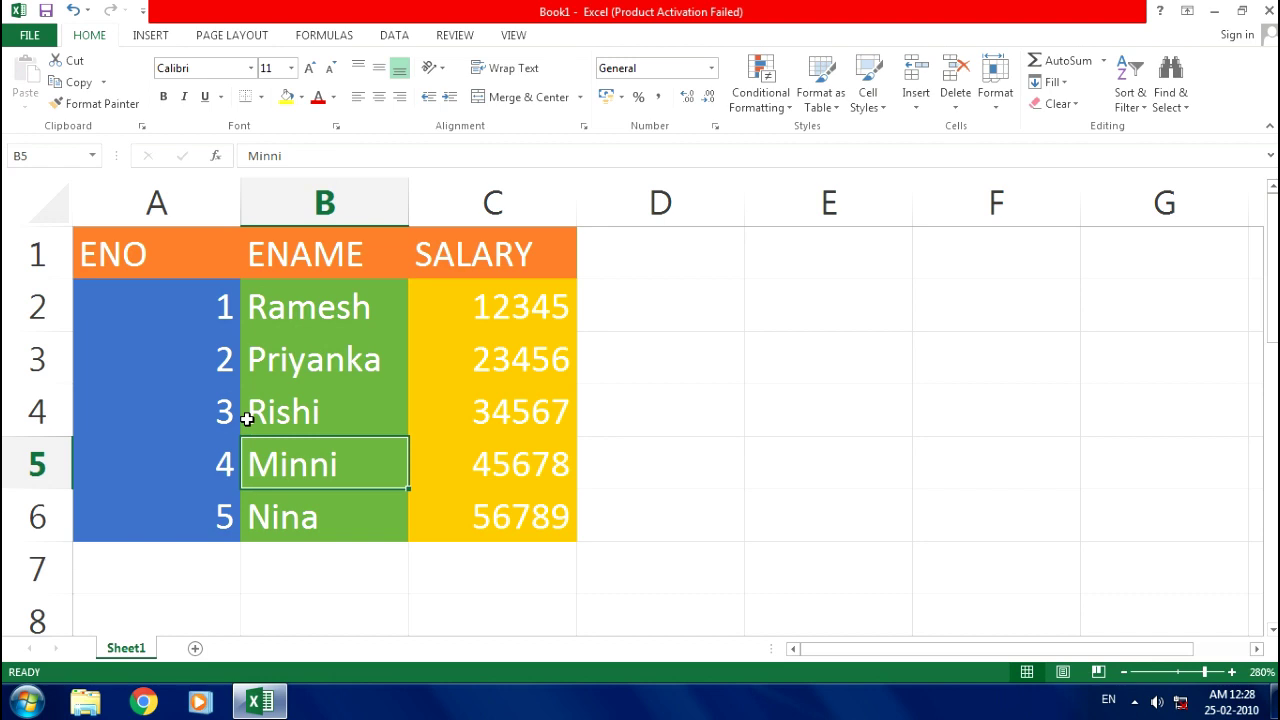
click(680, 351)
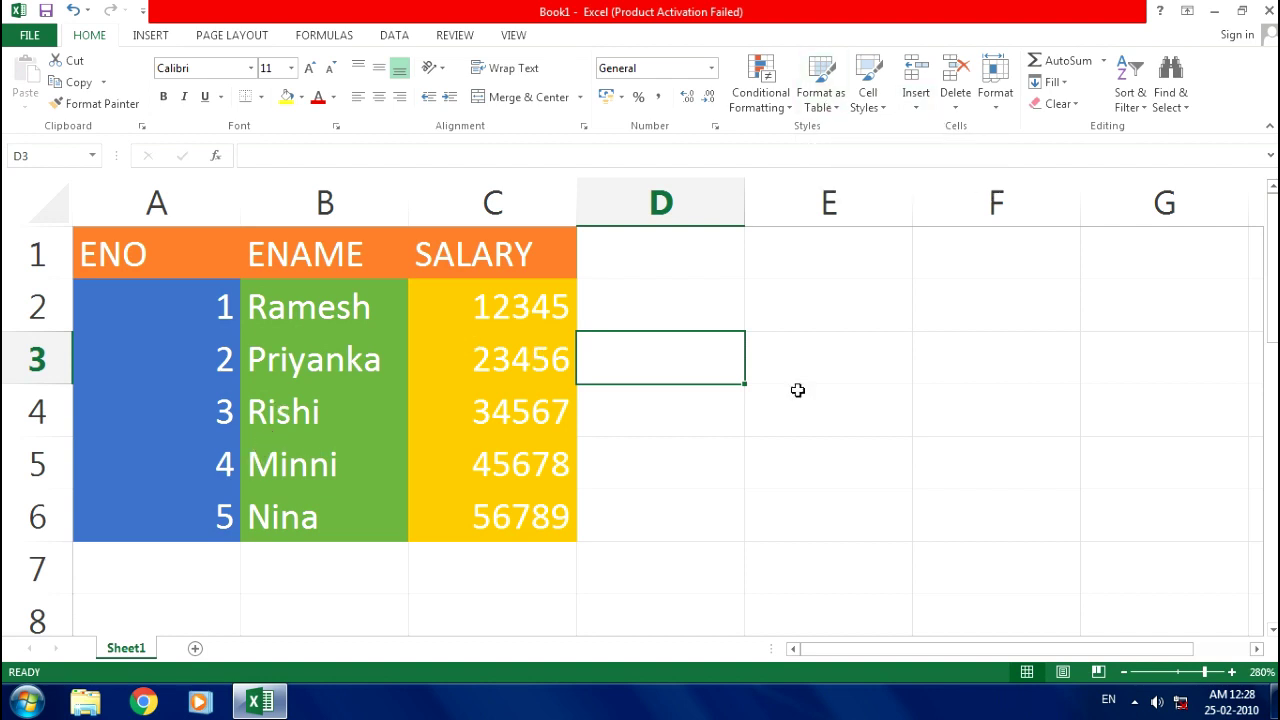
click(672, 419)
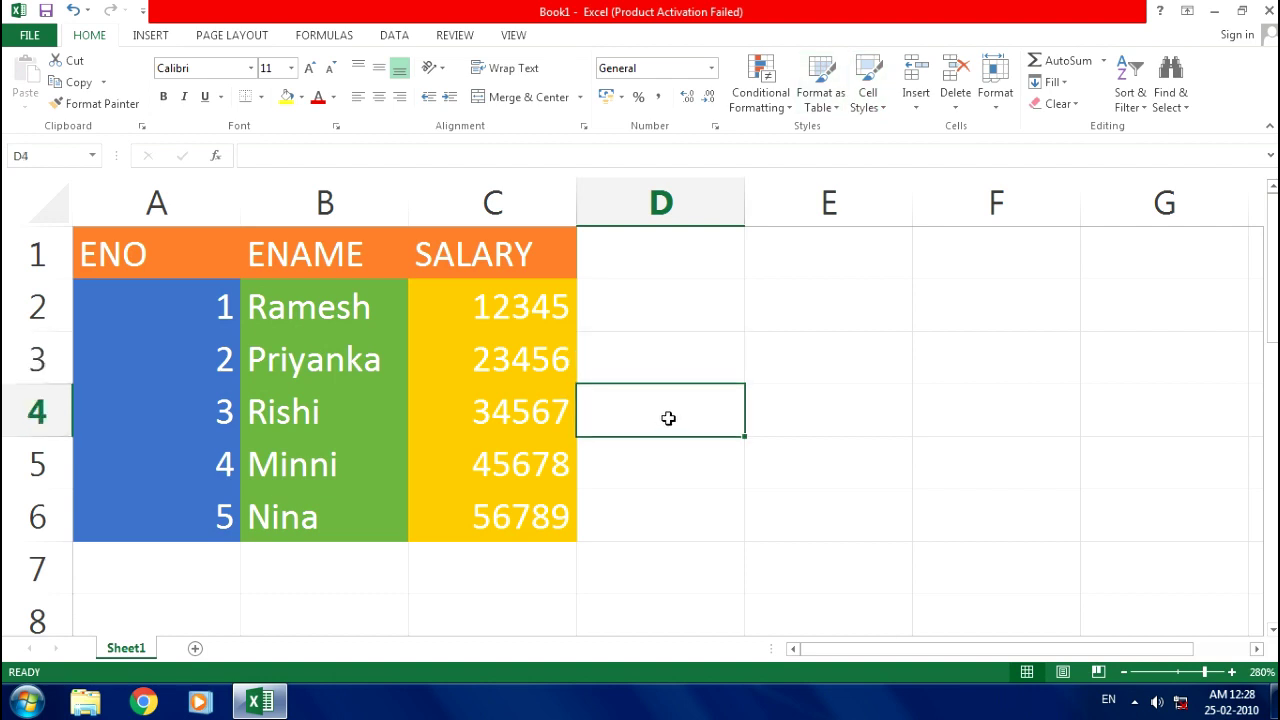